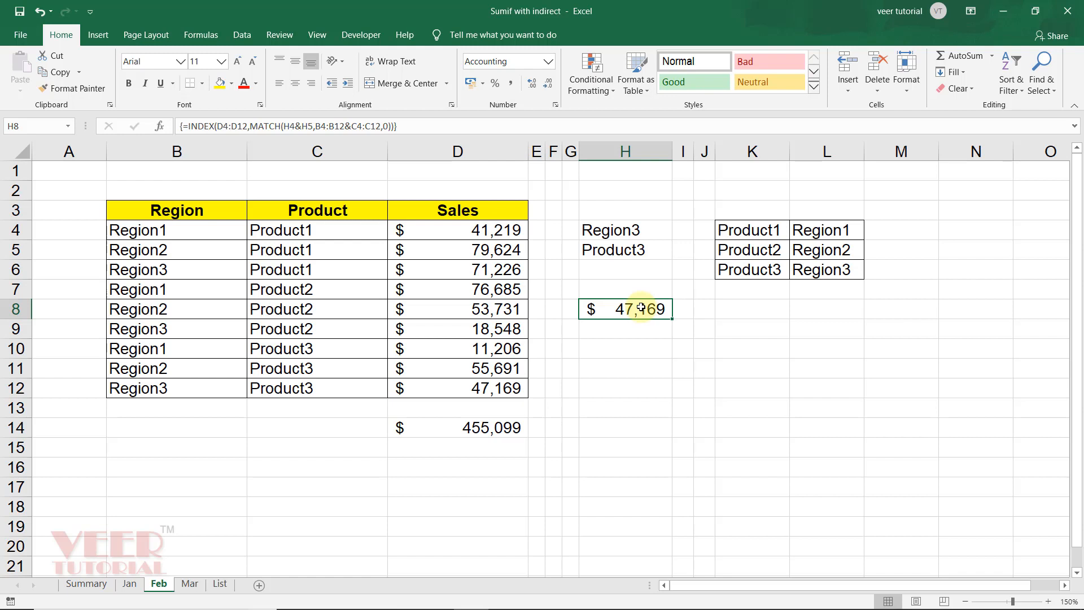
# Choose Region1 from the region list in cell H4
pyautogui.click(659, 230)
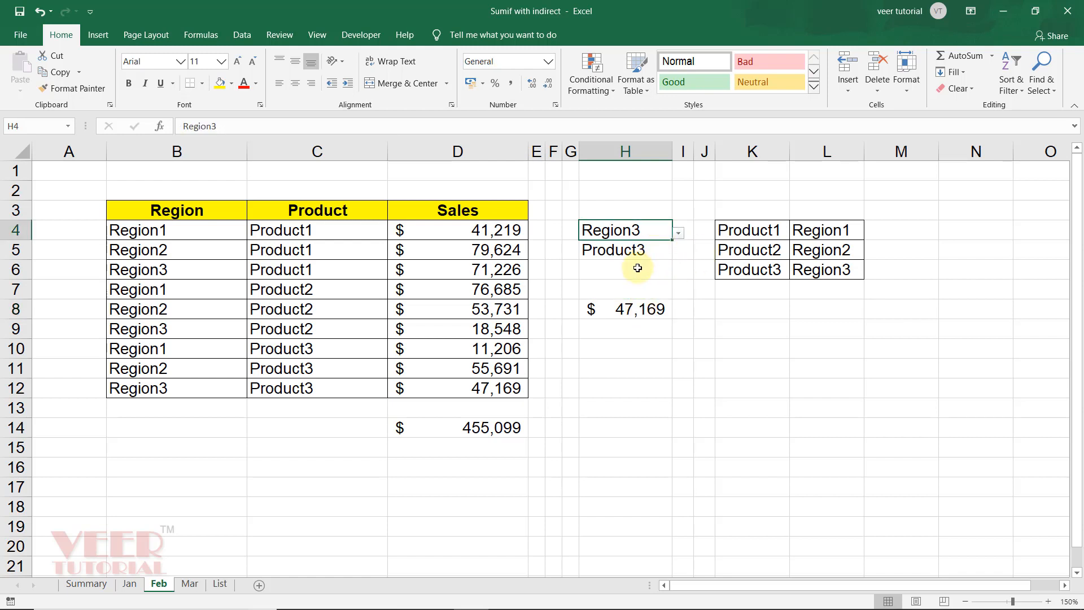
pyautogui.click(637, 250)
pyautogui.press('Up')
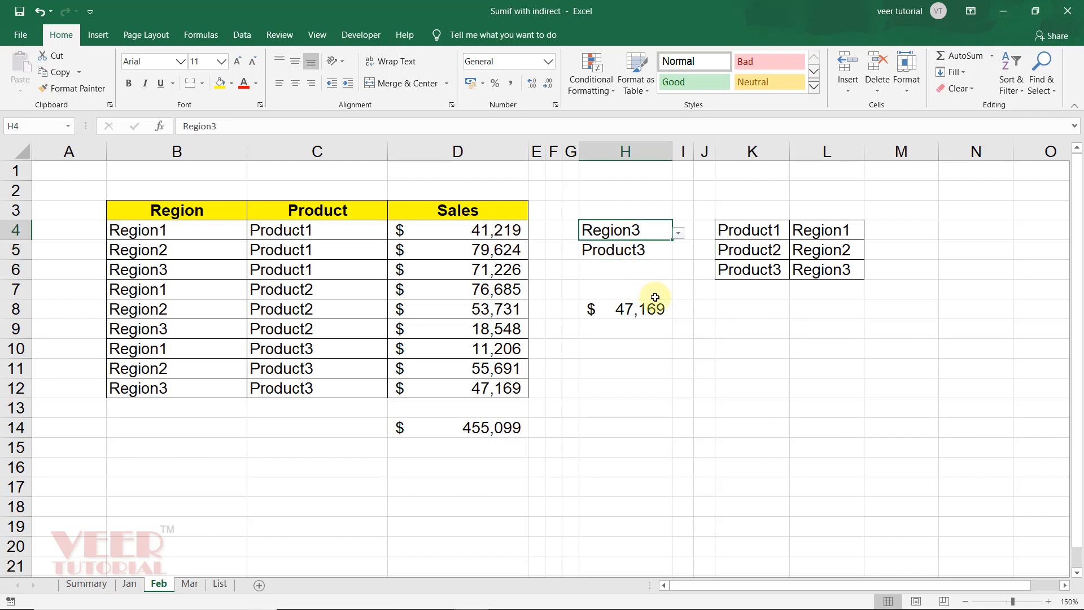
pyautogui.hotkey('alt', 'Down')
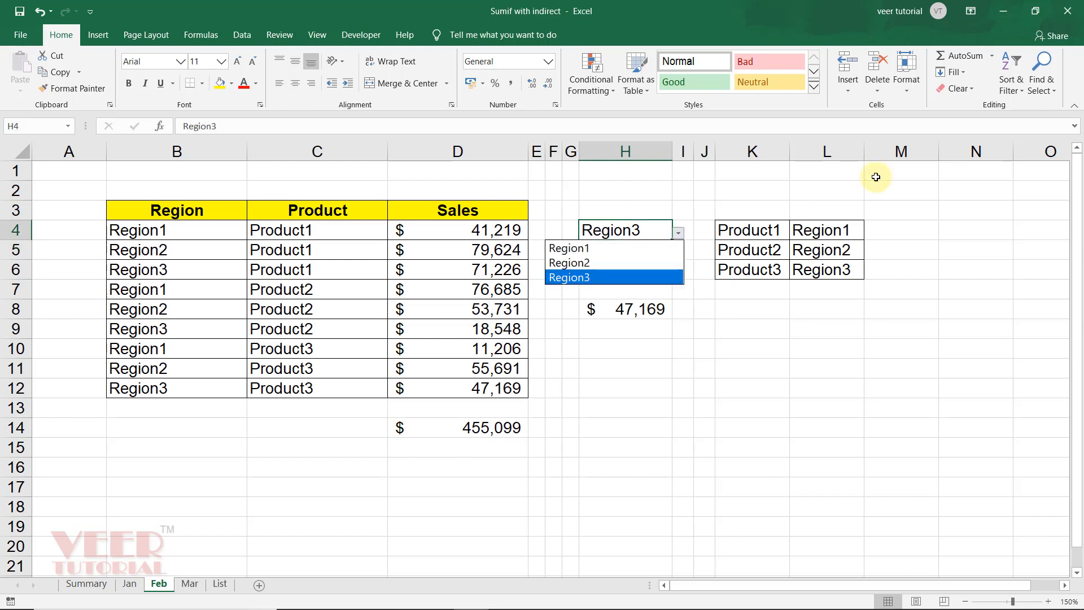
pyautogui.press('Up')
pyautogui.press('Up')
pyautogui.press('Return')
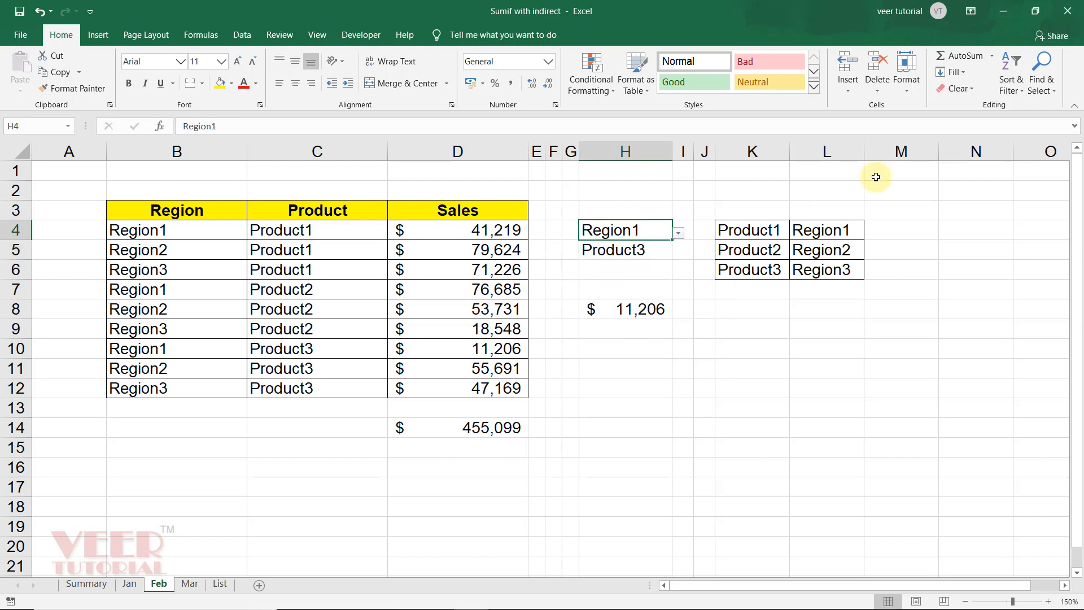
# Choose Product2 from the product list in cell H5 and select the result cell H8
pyautogui.press('Down')
pyautogui.hotkey('alt', 'Down')
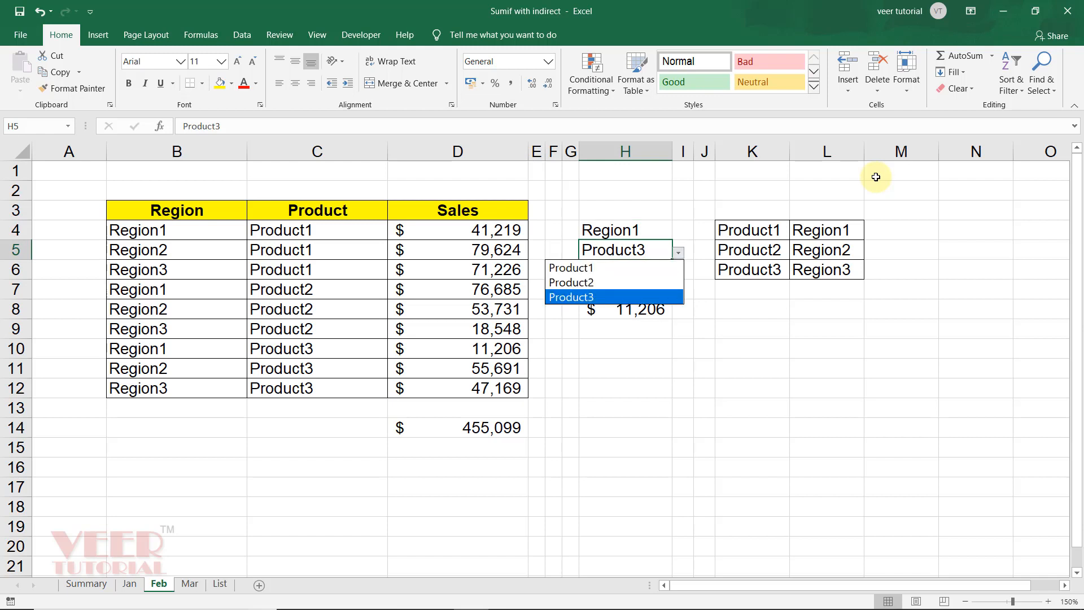
pyautogui.press('Up')
pyautogui.press('Up')
pyautogui.press('Down')
pyautogui.press('Return')
pyautogui.press('Down')
pyautogui.press('Down')
pyautogui.press('Down')
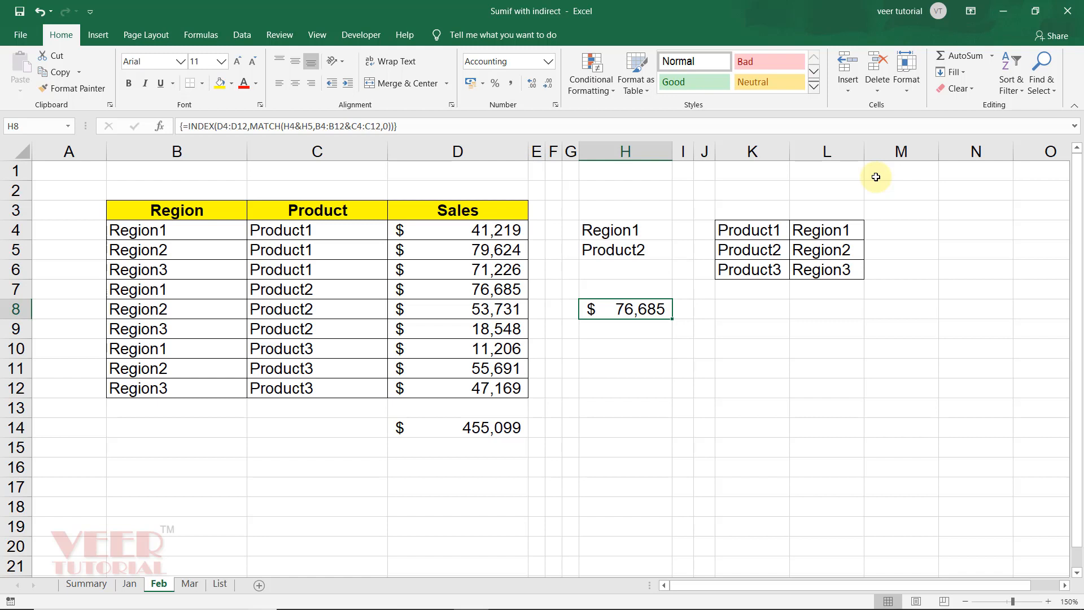
pyautogui.press('Left')
pyautogui.press('Left')
pyautogui.press('Left')
pyautogui.press('Left')
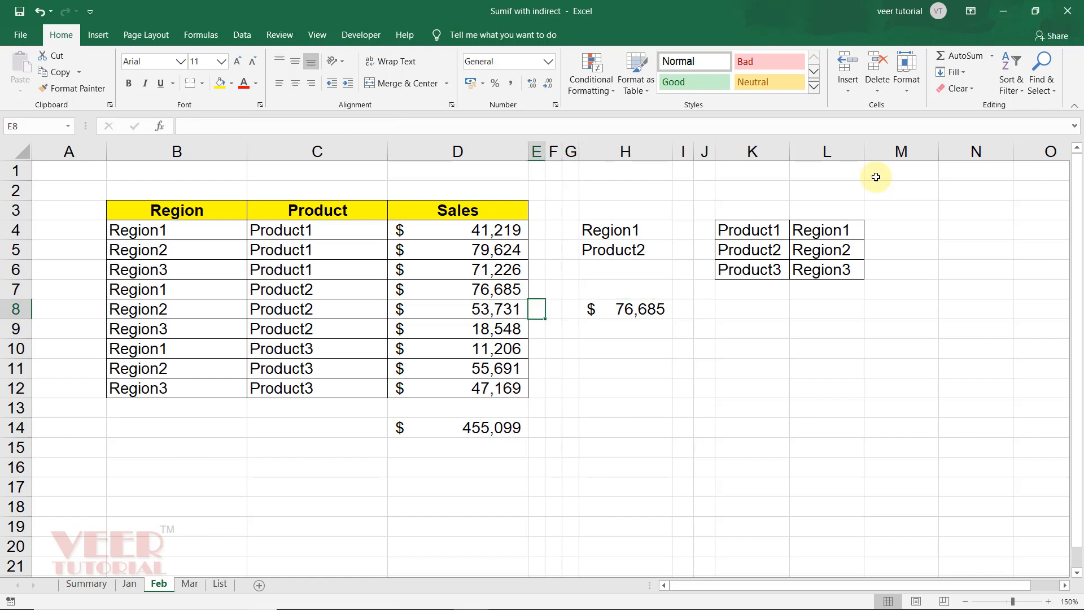
pyautogui.press('Right')
pyautogui.press('Right')
pyautogui.press('Right')
pyautogui.press('Right')
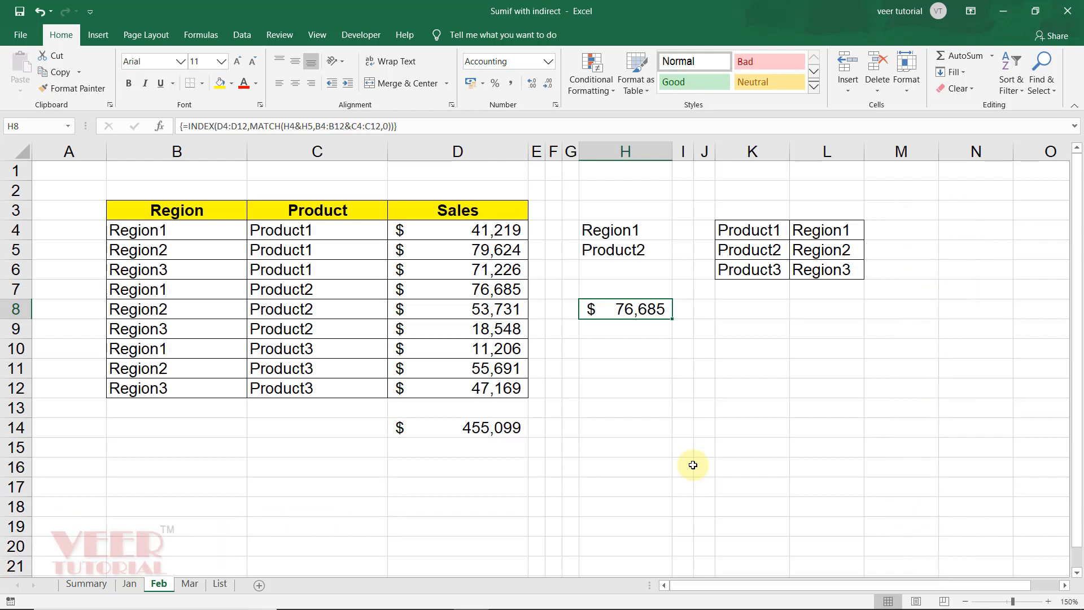
pyautogui.press('Down')
pyautogui.press('Down')
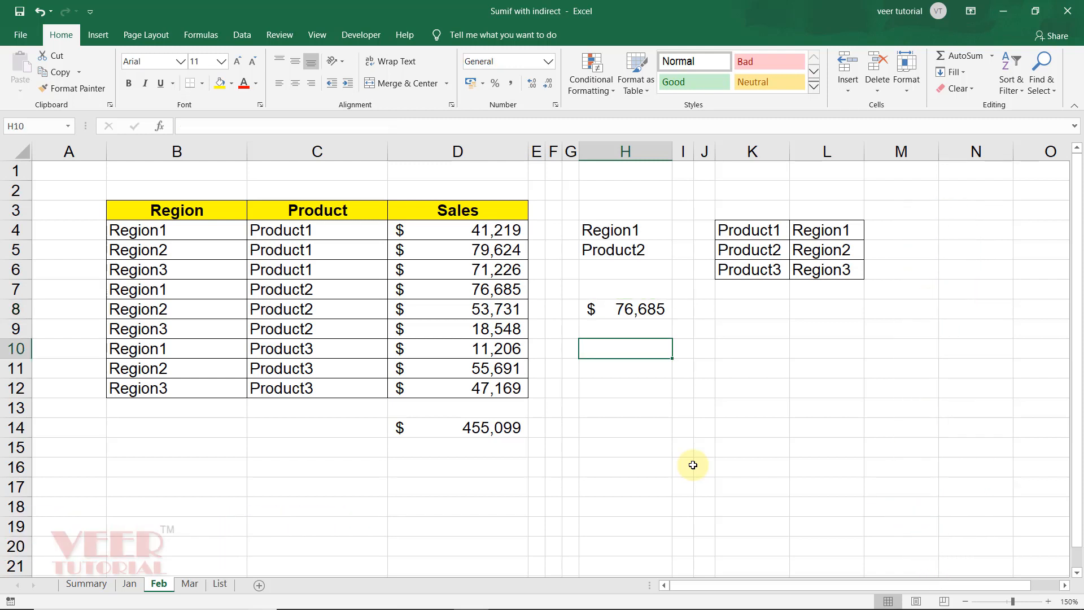
pyautogui.press('Up')
pyautogui.press('Up')
pyautogui.press('Up')
pyautogui.press('Up')
pyautogui.press('Up')
pyautogui.press('Up')
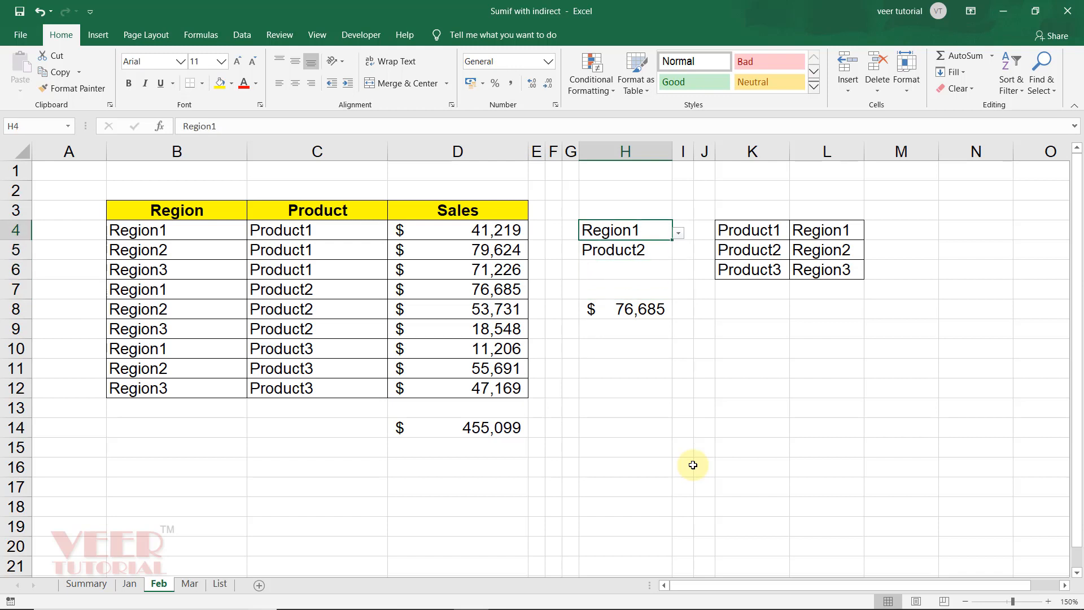
pyautogui.press('Down')
pyautogui.press('Down')
pyautogui.press('Down')
pyautogui.press('Down')
pyautogui.press('Down')
pyautogui.press('Down')
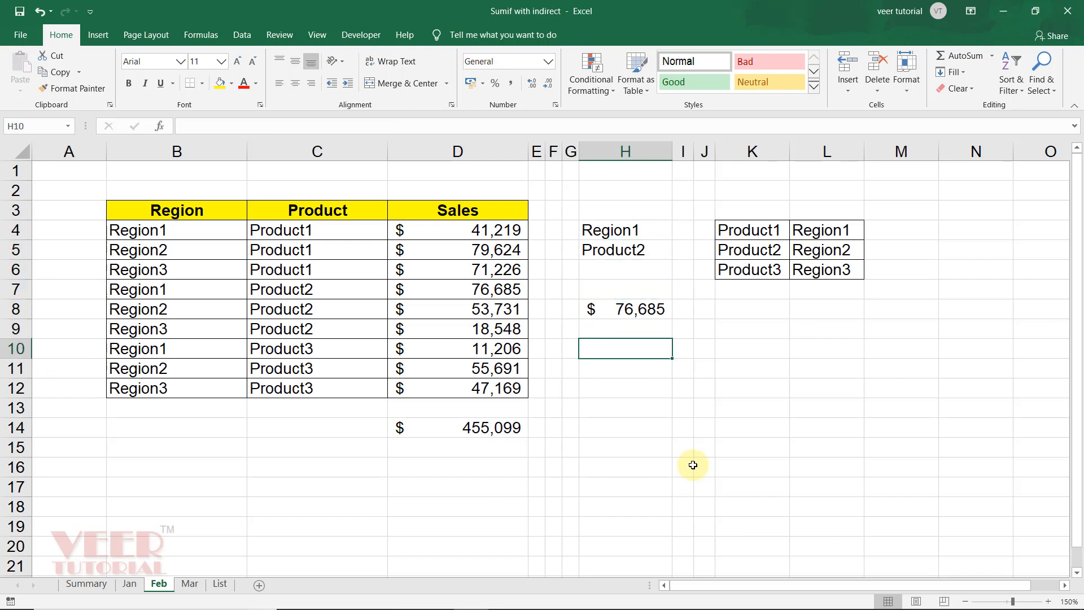
# Examine the product and region source lists in K4:L6
pyautogui.press('Right')
pyautogui.press('Right')
pyautogui.press('Up')
pyautogui.press('Up')
pyautogui.press('Up')
pyautogui.press('Up')
pyautogui.press('Up')
pyautogui.press('Up')
pyautogui.press('Right')
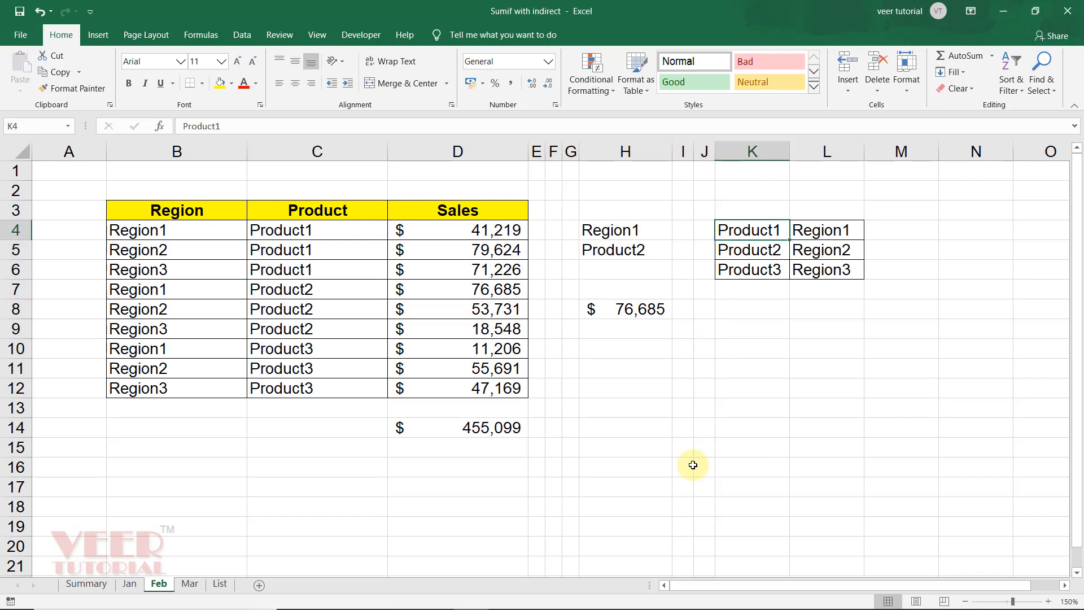
pyautogui.press('Down')
pyautogui.press('Right')
pyautogui.press('Up')
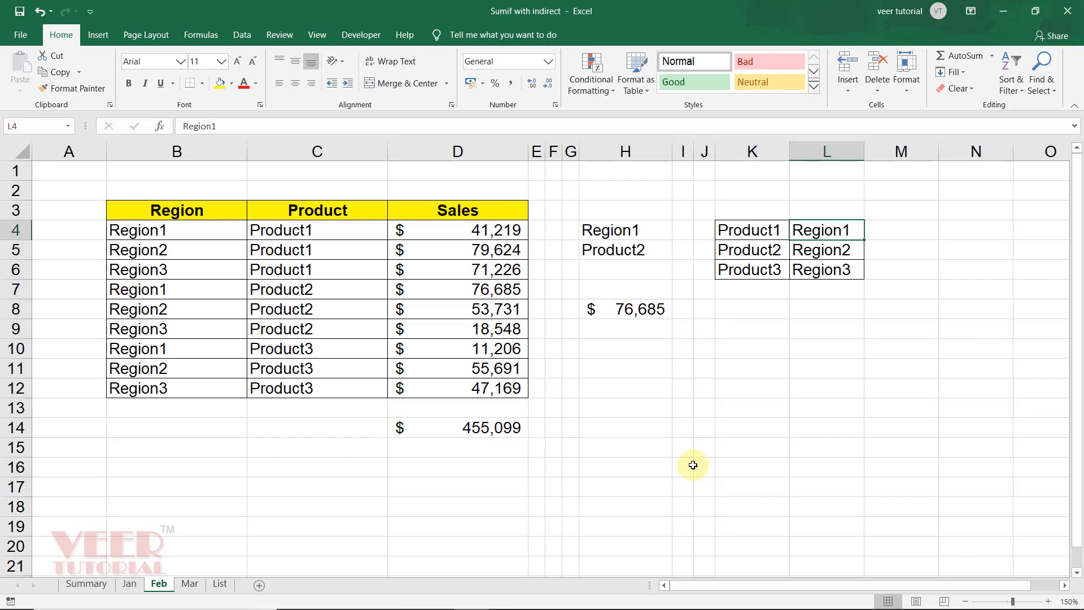
pyautogui.press('Down')
pyautogui.press('Down')
pyautogui.press('Down')
pyautogui.press('Down')
pyautogui.press('Down')
pyautogui.press('Left')
pyautogui.press('Left')
pyautogui.press('Down')
pyautogui.press('Left')
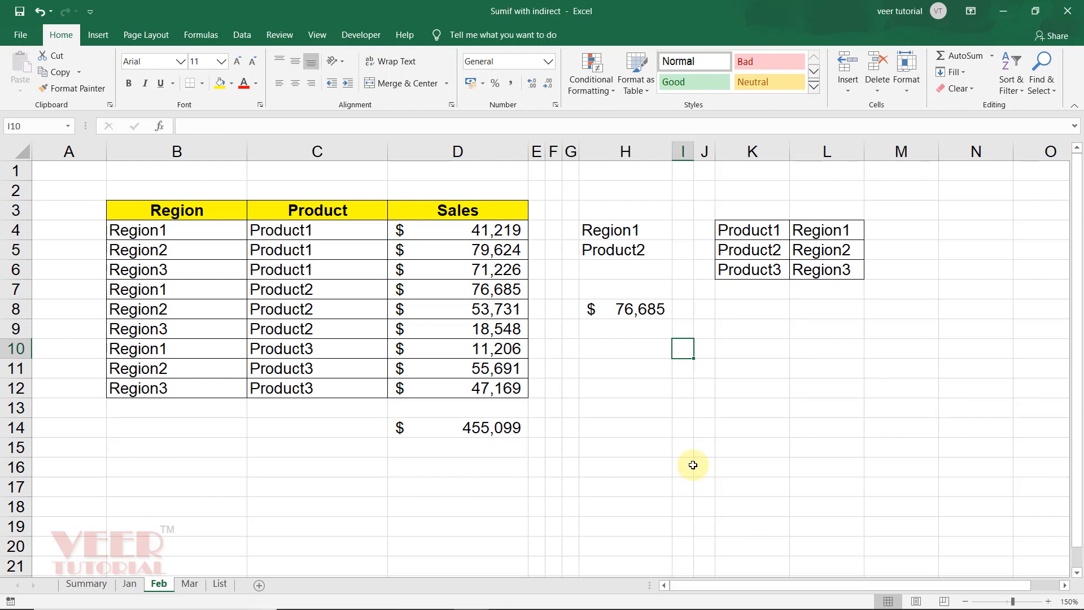
# Give cell H10 a List data validation with the source =$L$4:$L$6 and choose Region1 in it
pyautogui.press('Left')
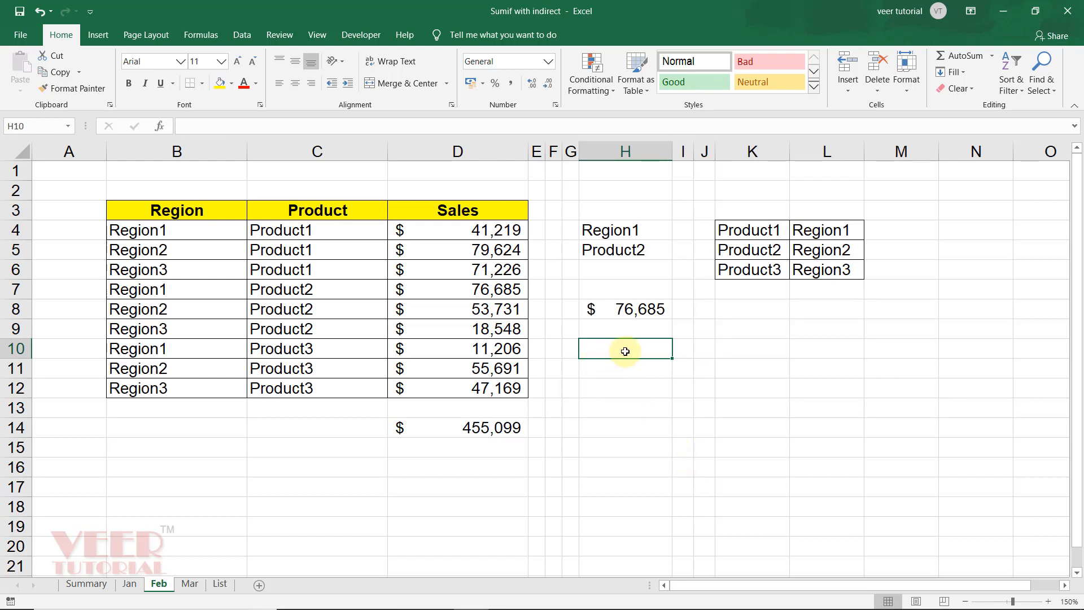
pyautogui.click(244, 35)
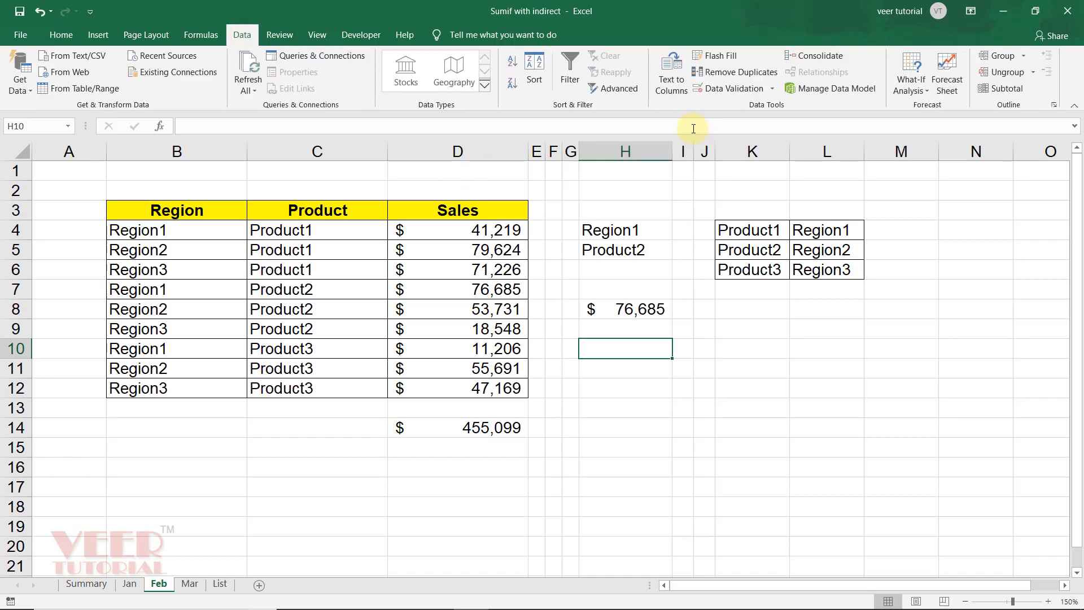
pyautogui.click(723, 89)
pyautogui.click(463, 286)
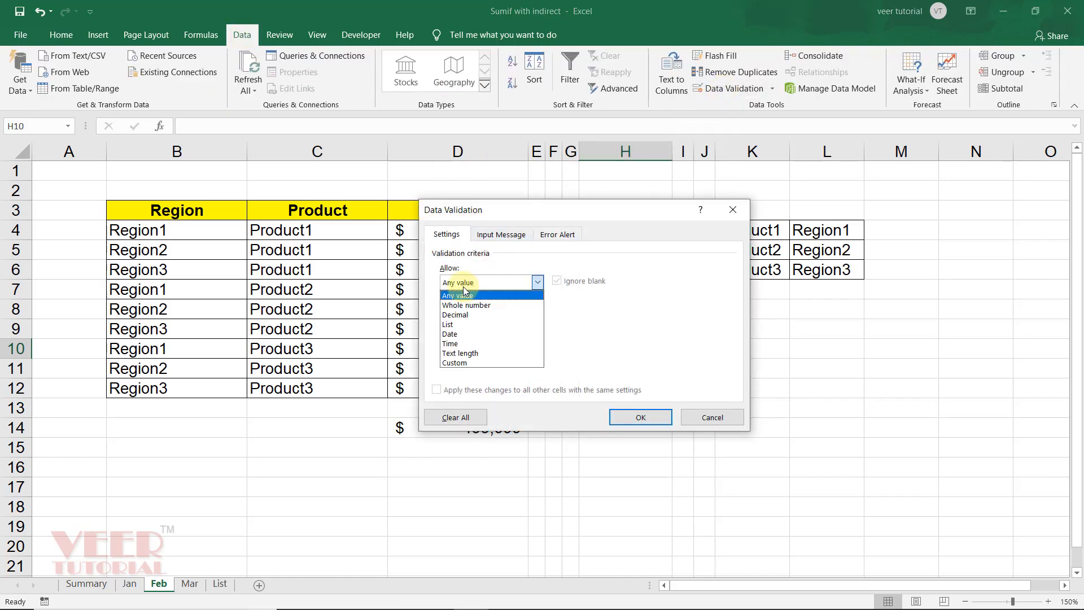
pyautogui.click(459, 325)
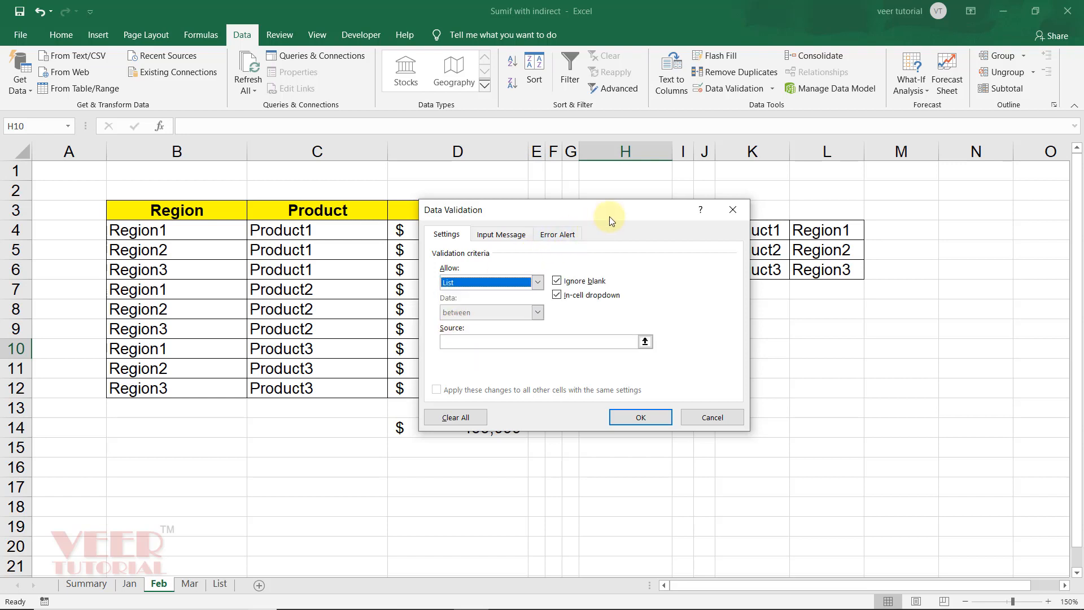
pyautogui.moveTo(609, 216); pyautogui.dragTo(413, 205)
pyautogui.click(449, 330)
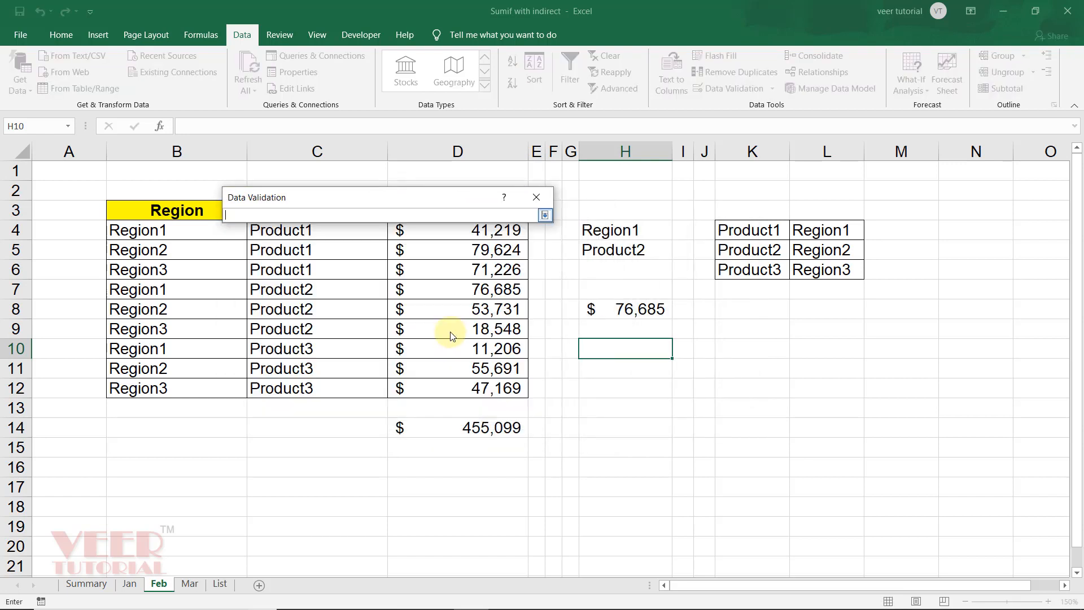
pyautogui.moveTo(746, 234); pyautogui.dragTo(818, 270)
pyautogui.click(819, 232)
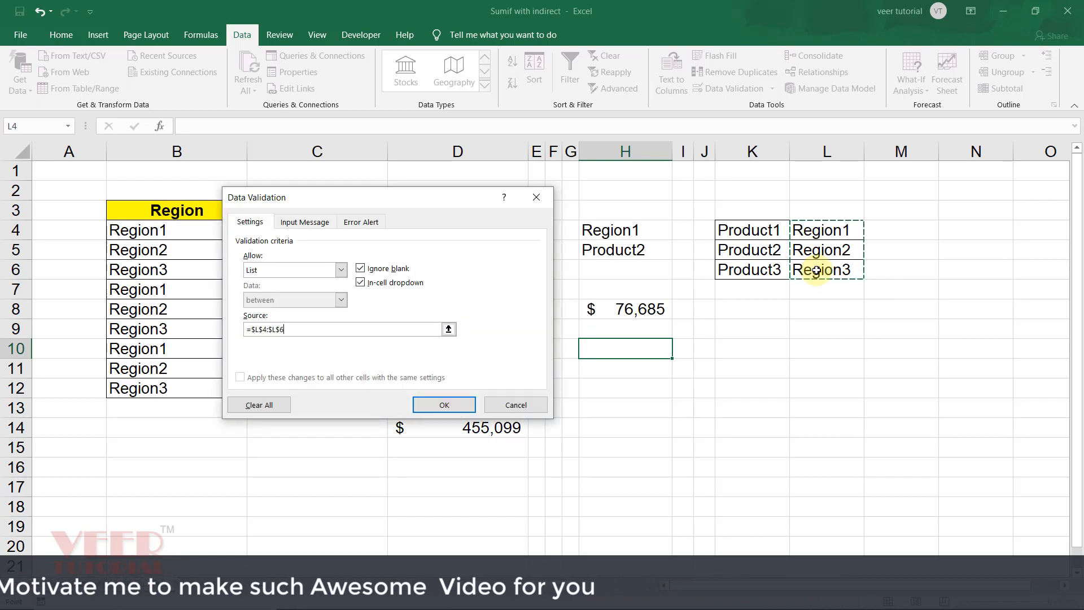
pyautogui.click(436, 404)
pyautogui.click(678, 352)
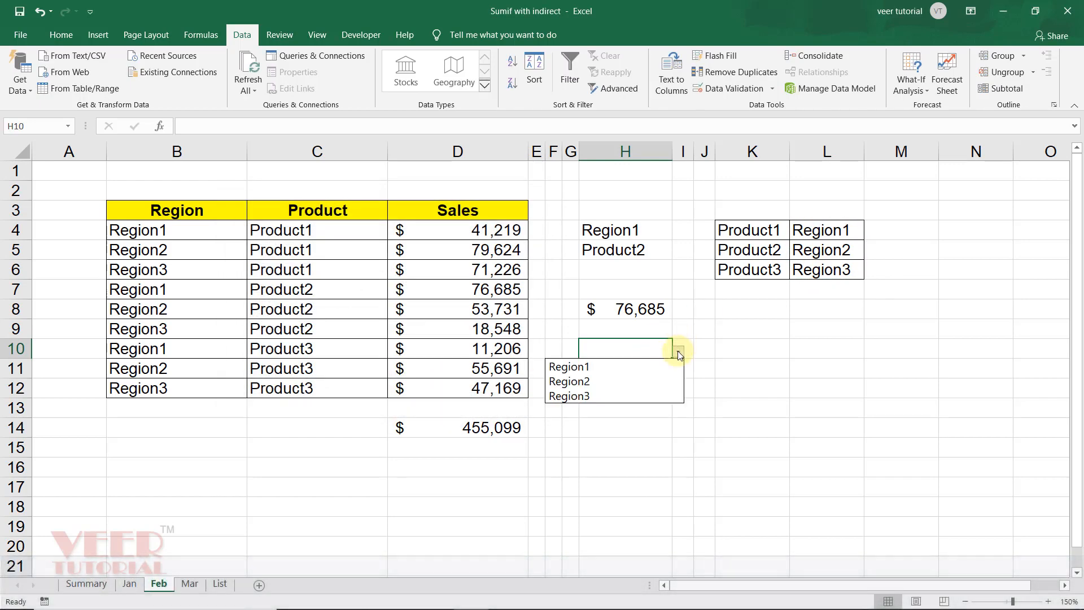
pyautogui.click(633, 367)
# Add a product list to cell H11 through data validation and choose Product1 in it
pyautogui.click(630, 372)
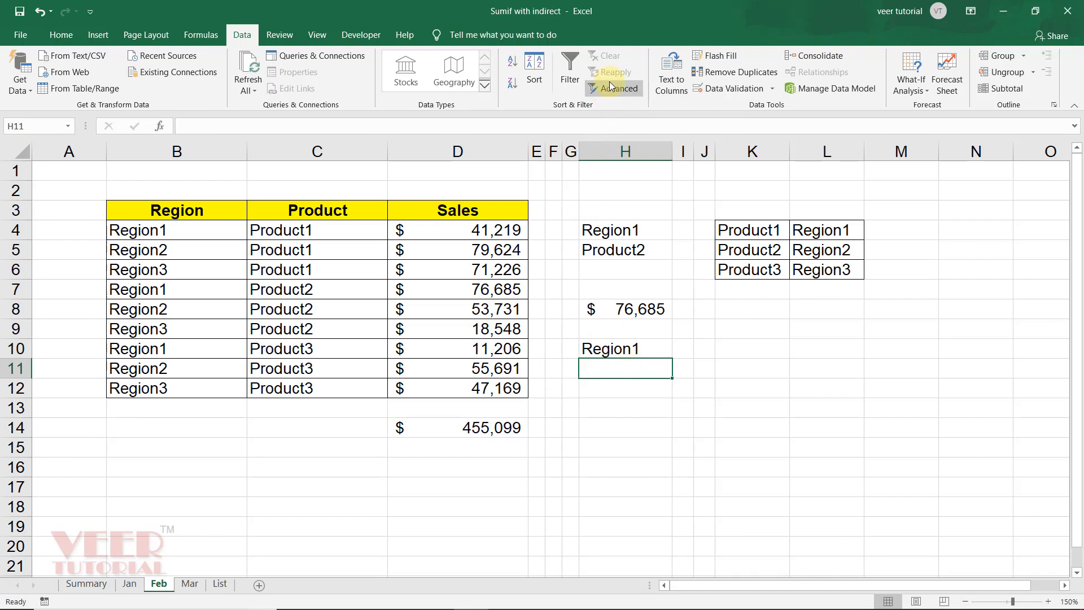
pyautogui.click(734, 88)
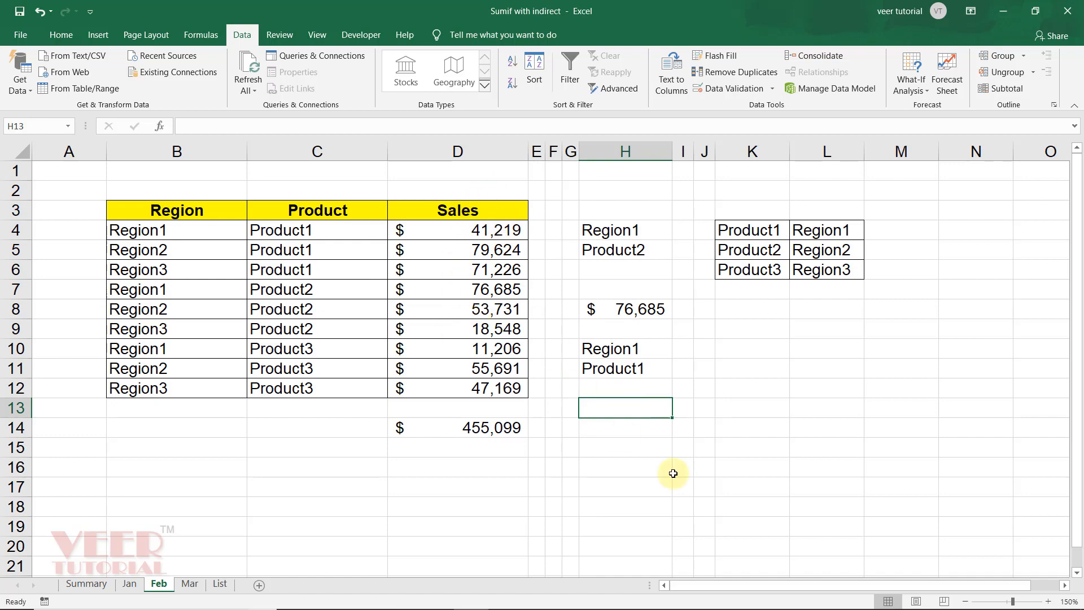
# Start an INDEX formula in cell H13 with the sales range D4:D12 as its array
pyautogui.write('=ind')
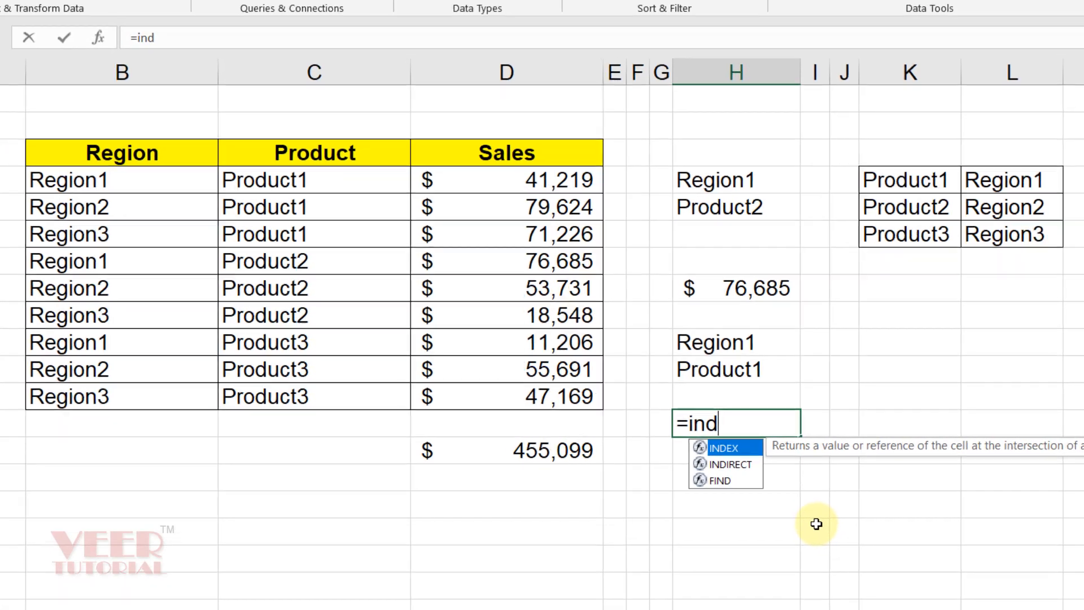
pyautogui.press('Tab')
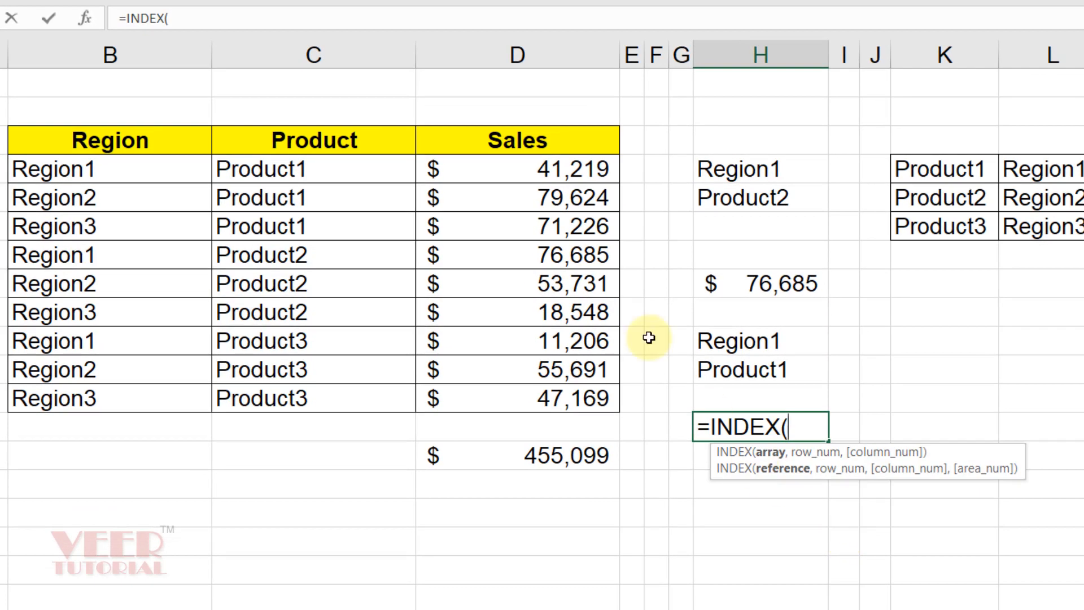
pyautogui.moveTo(540, 175); pyautogui.dragTo(534, 392)
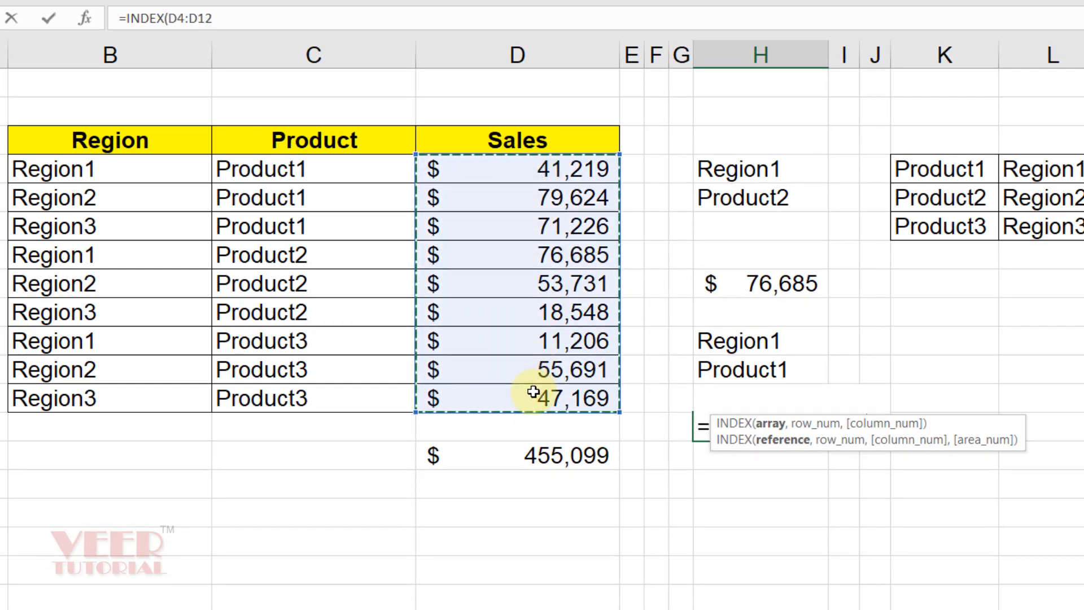
pyautogui.write(',')
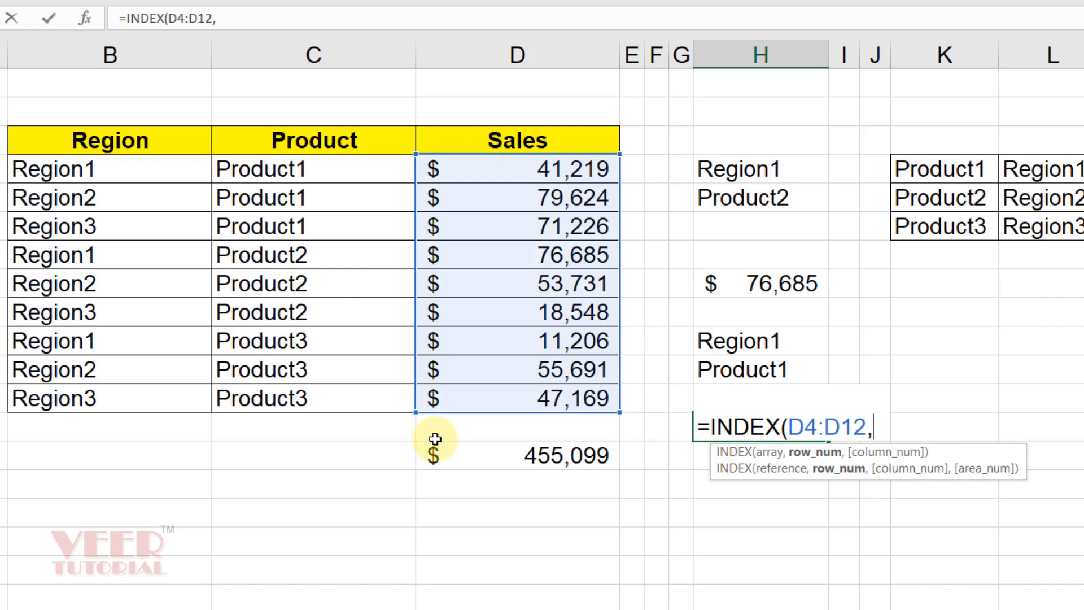
# Nest a MATCH function as the row number of the INDEX formula, with H10&H11 as its lookup value
pyautogui.write('mat')
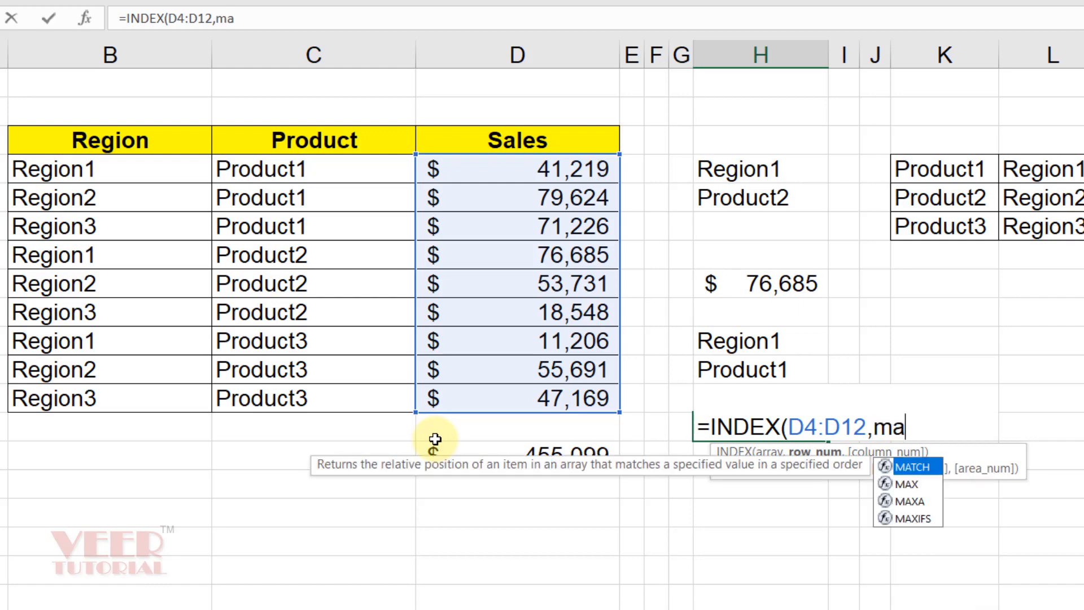
pyautogui.press('Tab')
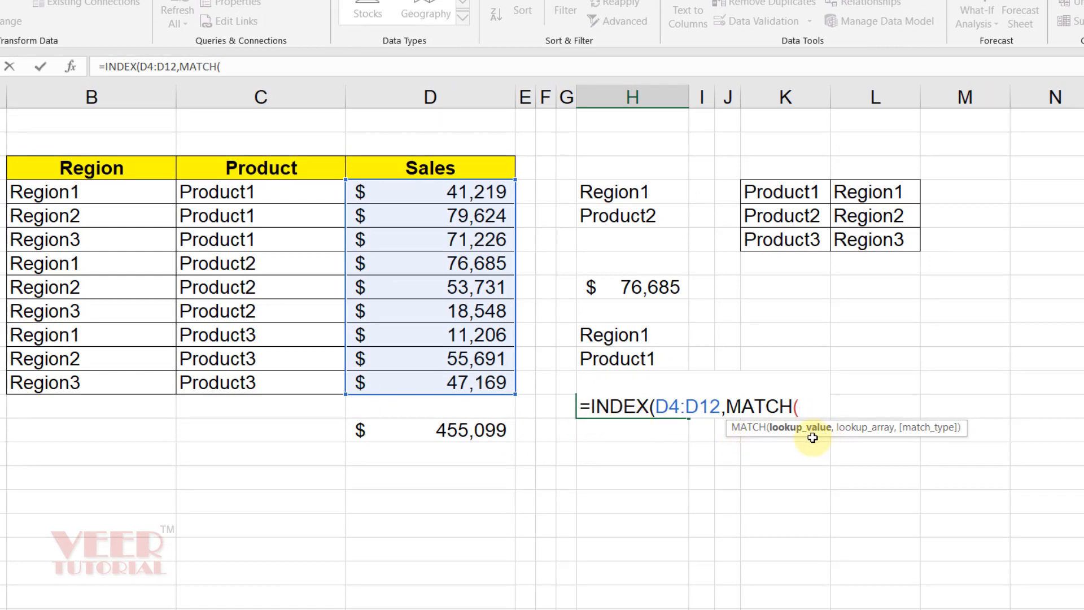
pyautogui.click(660, 335)
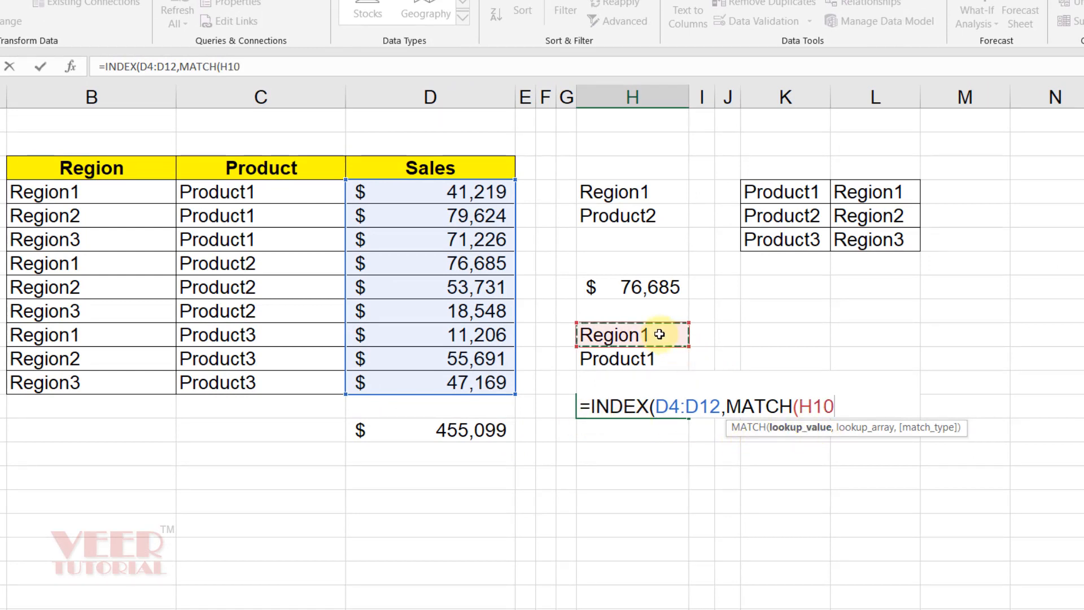
pyautogui.write('&')
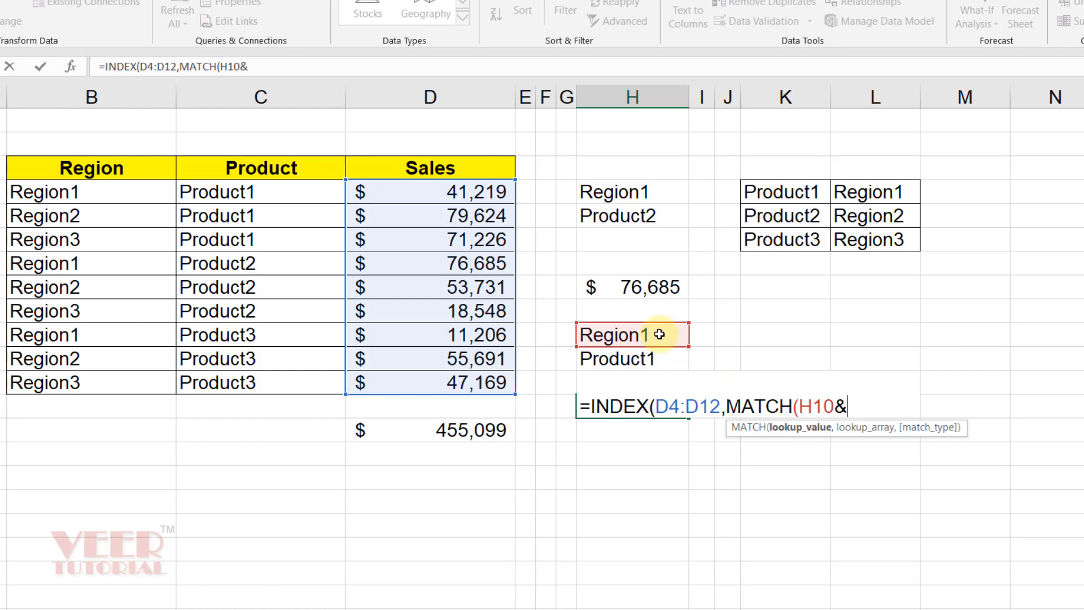
pyautogui.click(633, 361)
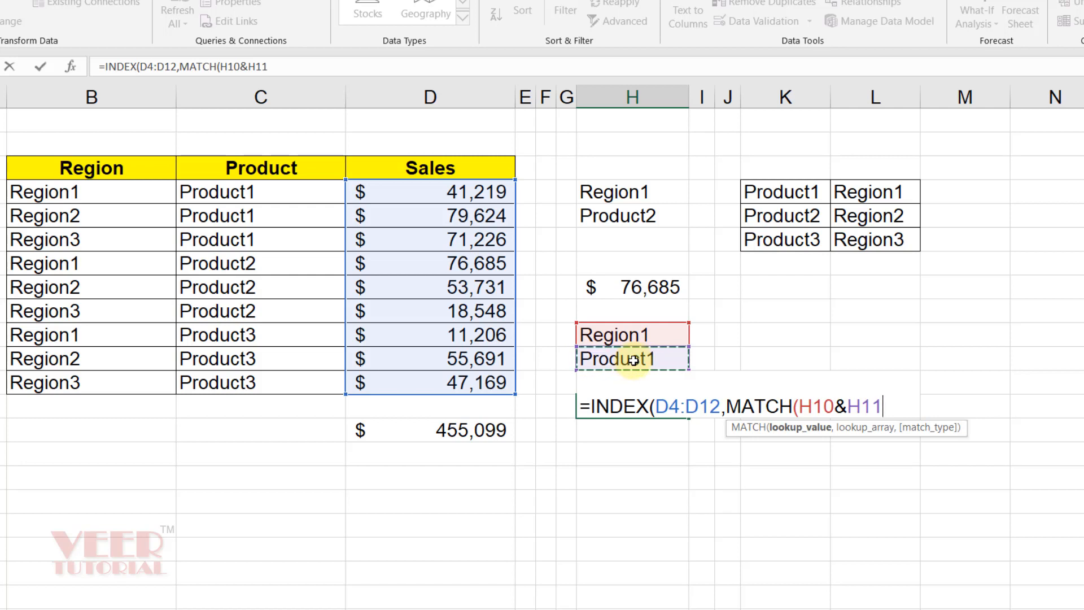
pyautogui.write(',')
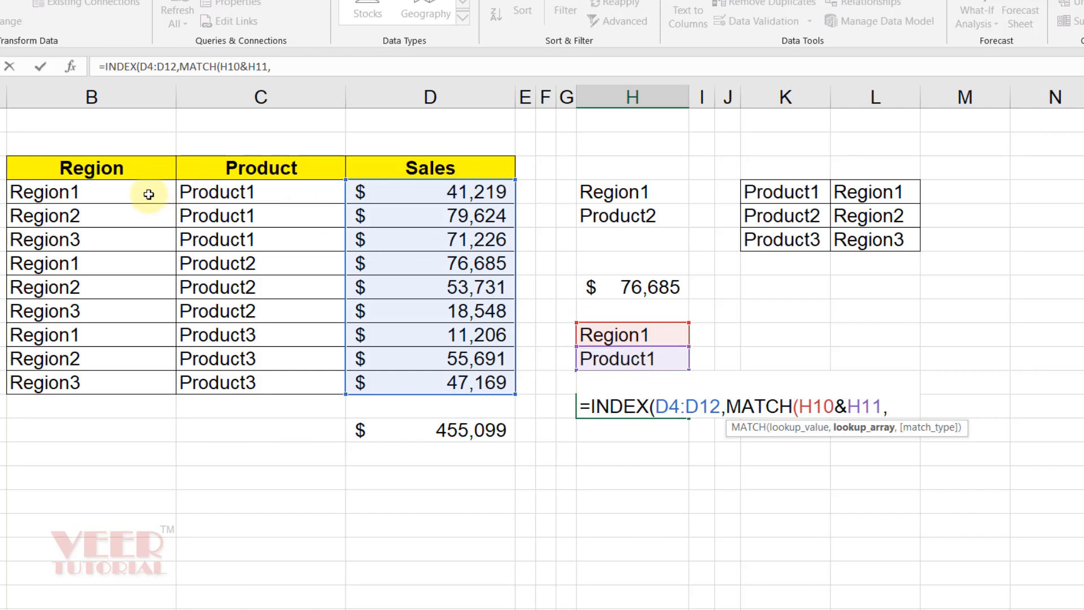
# Set the MATCH lookup array to the region and product columns joined as B4:B12&C4:C12
pyautogui.moveTo(148, 192); pyautogui.dragTo(130, 376)
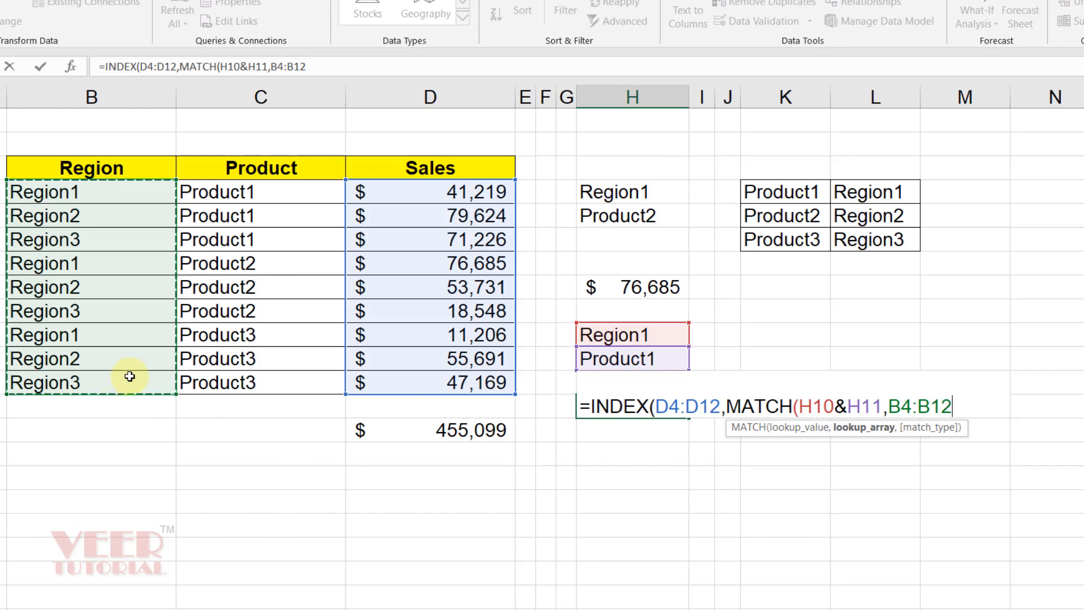
pyautogui.write('&')
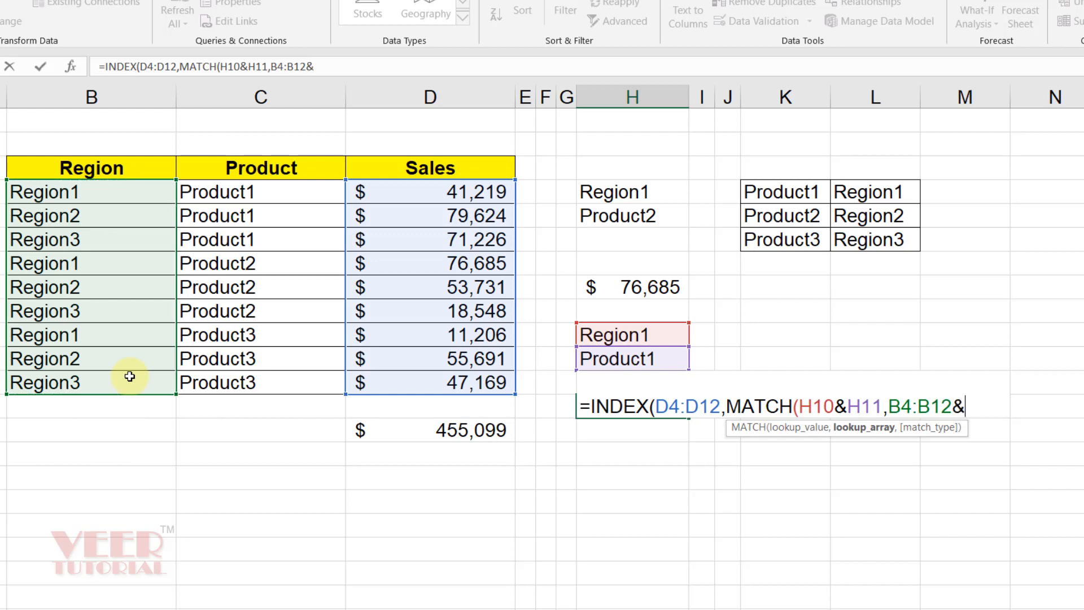
pyautogui.moveTo(232, 190); pyautogui.dragTo(220, 379)
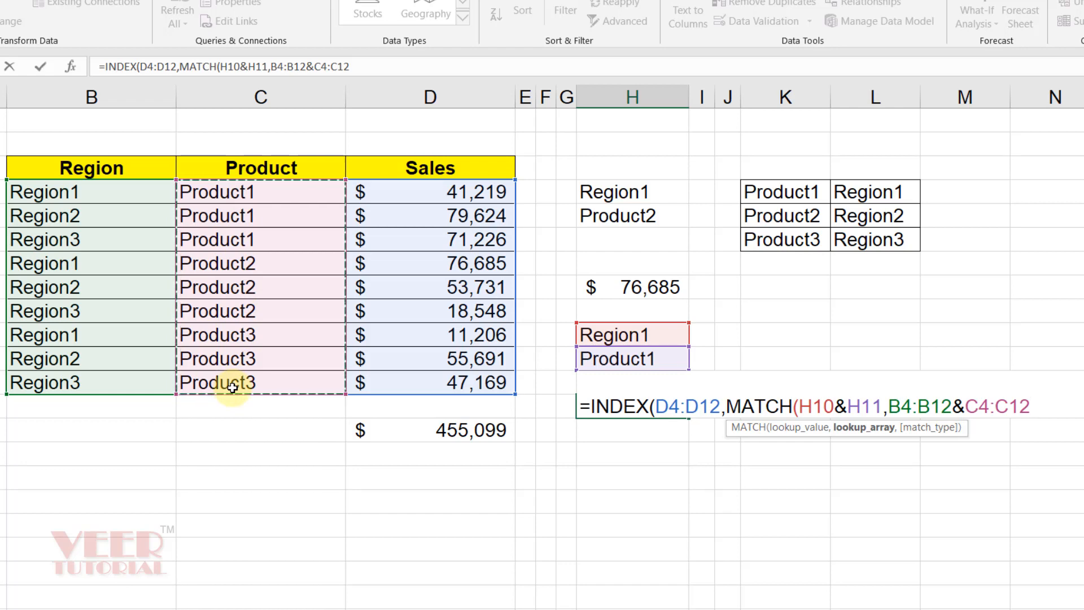
pyautogui.write(',')
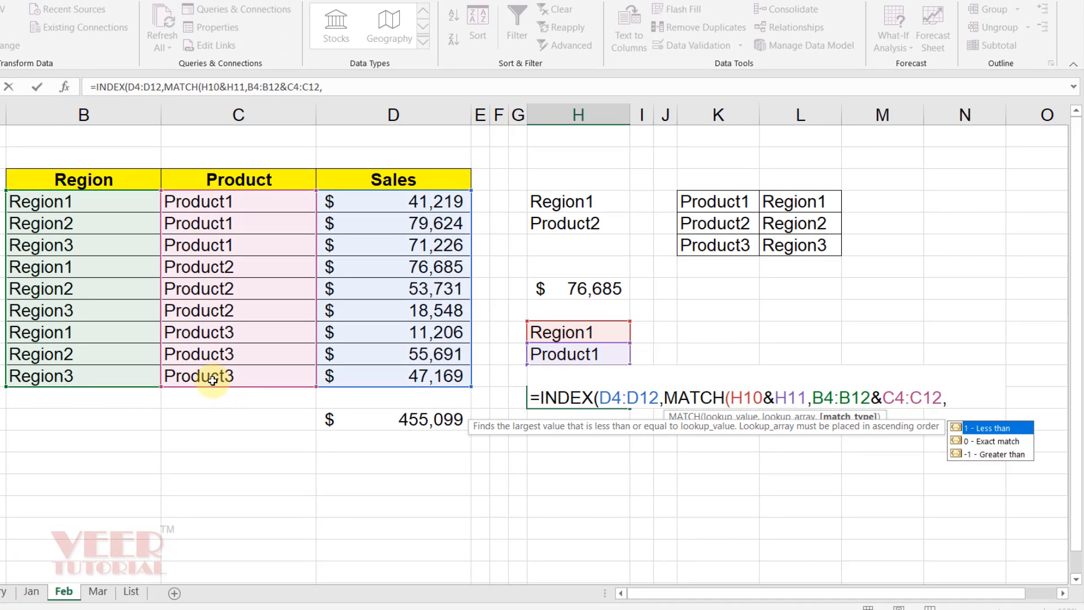
# Set the match type to 0 for an exact match, close both functions and enter the formula as an array formula
pyautogui.press('Down')
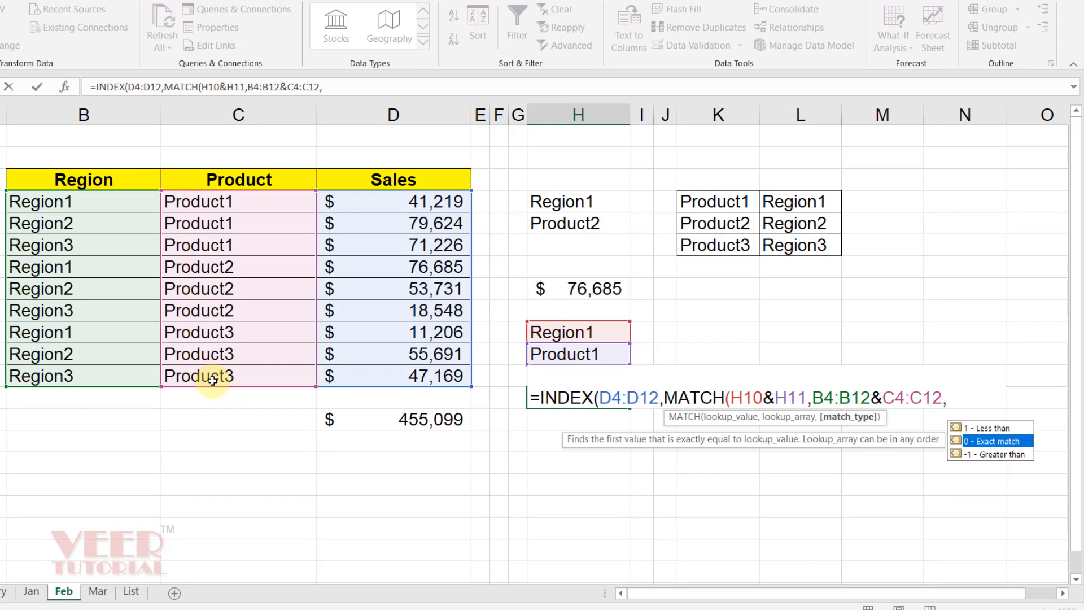
pyautogui.write('0')
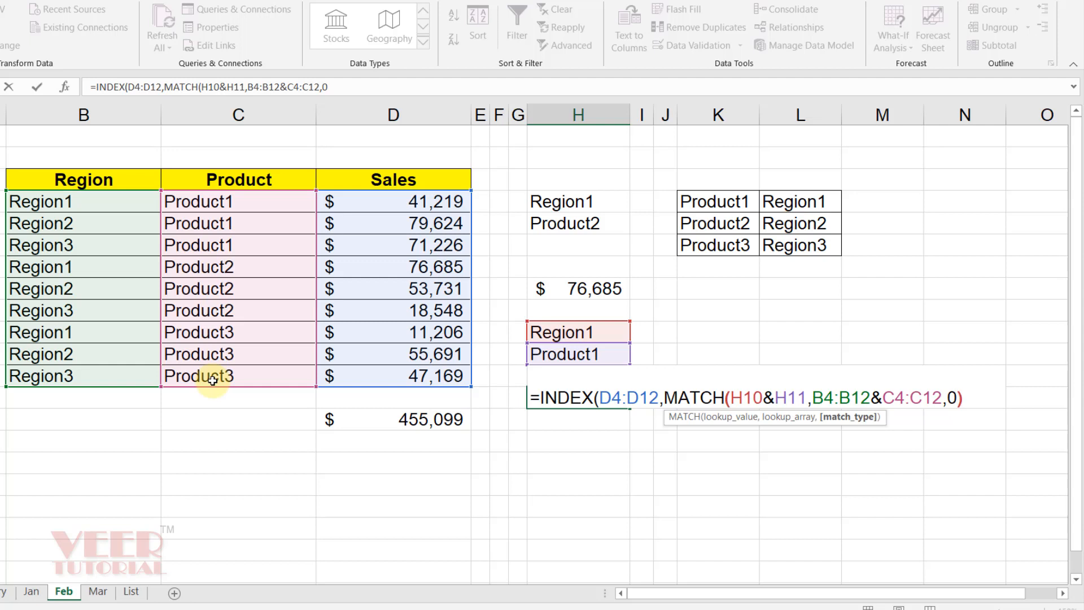
pyautogui.write(')')
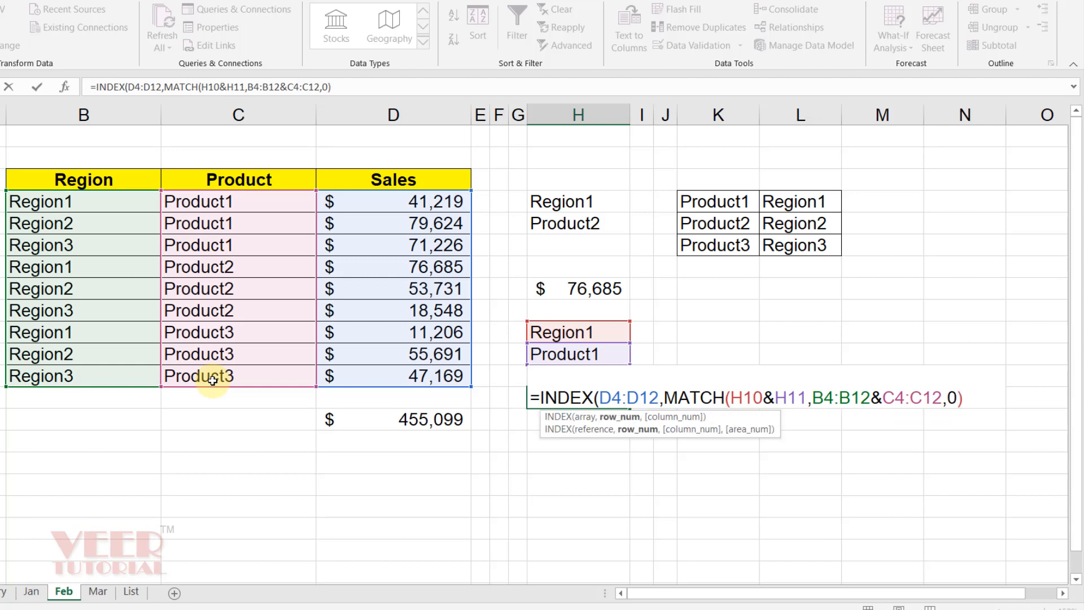
pyautogui.write(')')
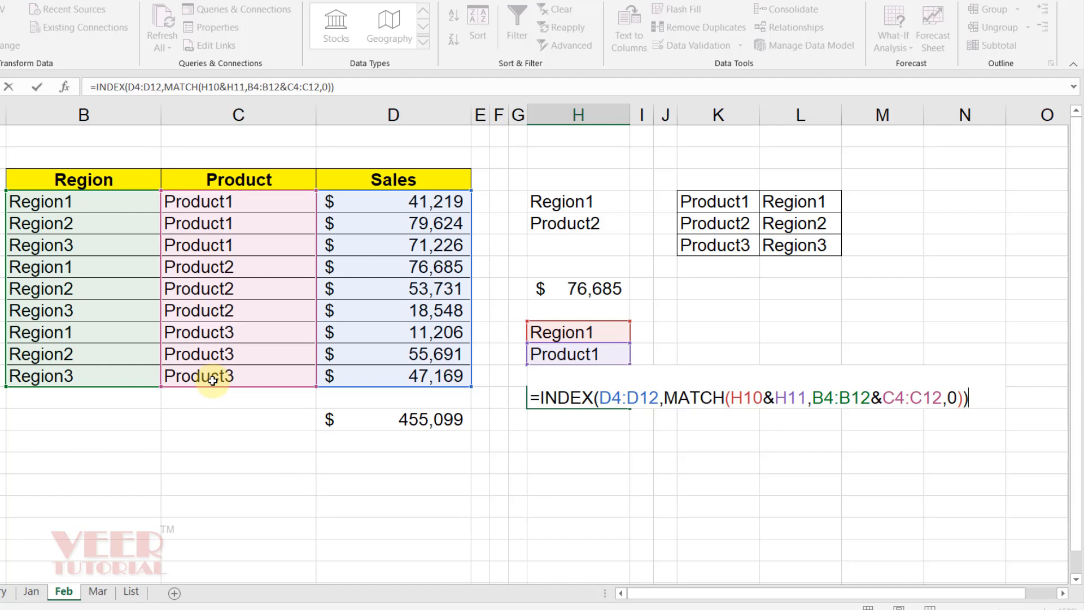
pyautogui.hotkey('ctrl', 'shift', 'Return')
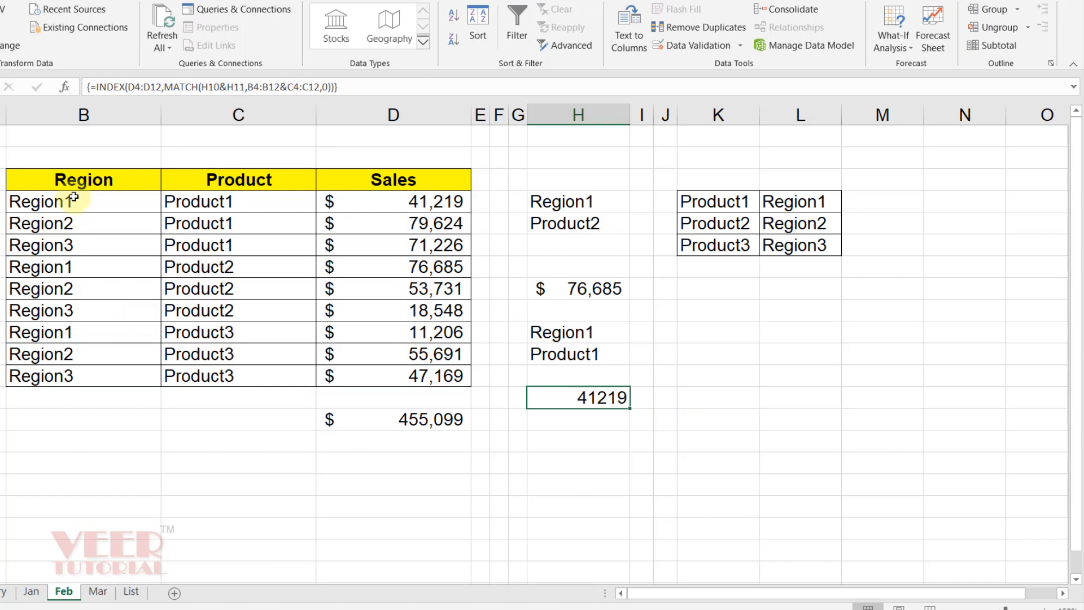
# Check the region and product criteria in H10 and H11 against the matching sales figure in D4
pyautogui.click(559, 332)
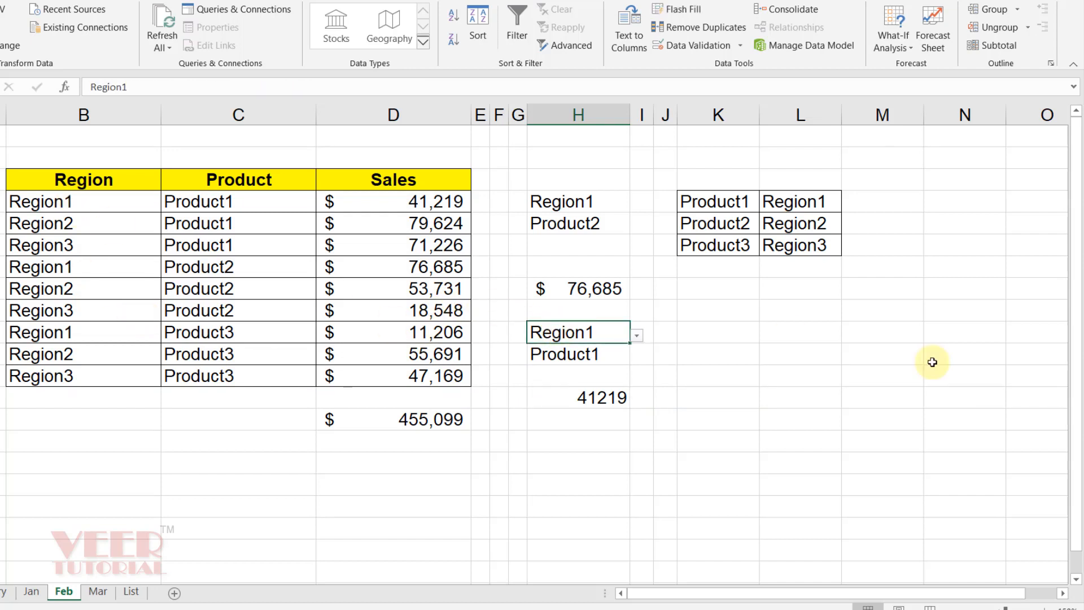
pyautogui.press('Down')
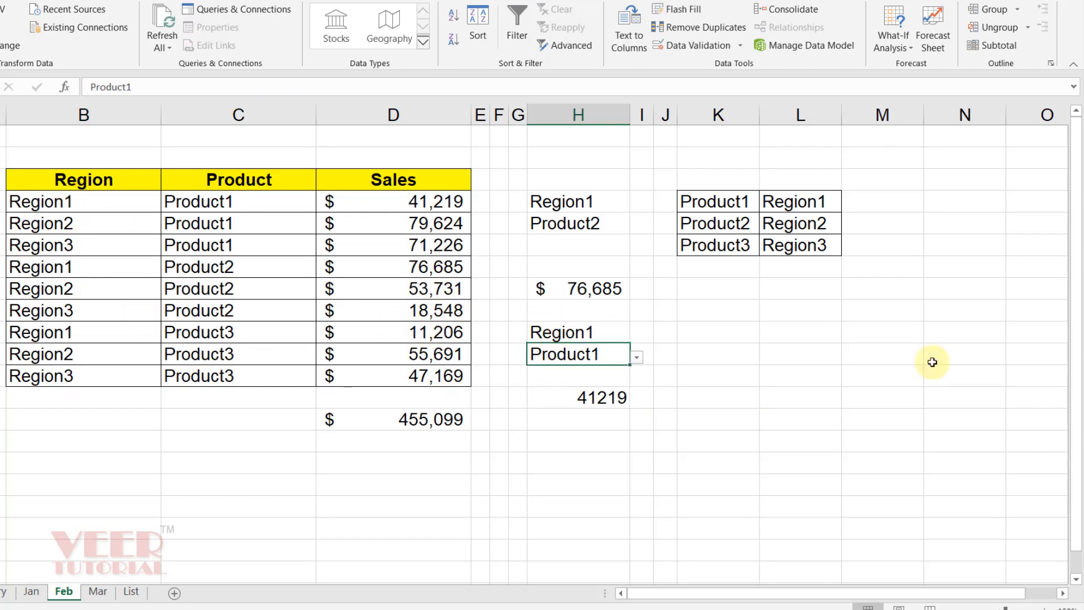
pyautogui.click(432, 204)
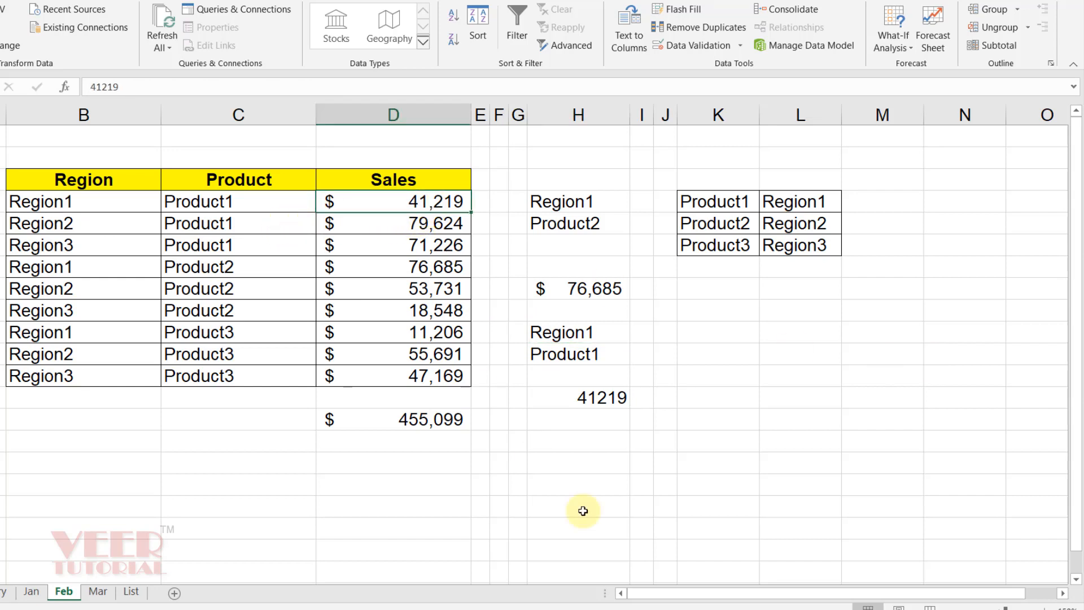
# Copy the Accounting number format from H8 onto the lookup result in H13 with Format Painter
pyautogui.click(595, 405)
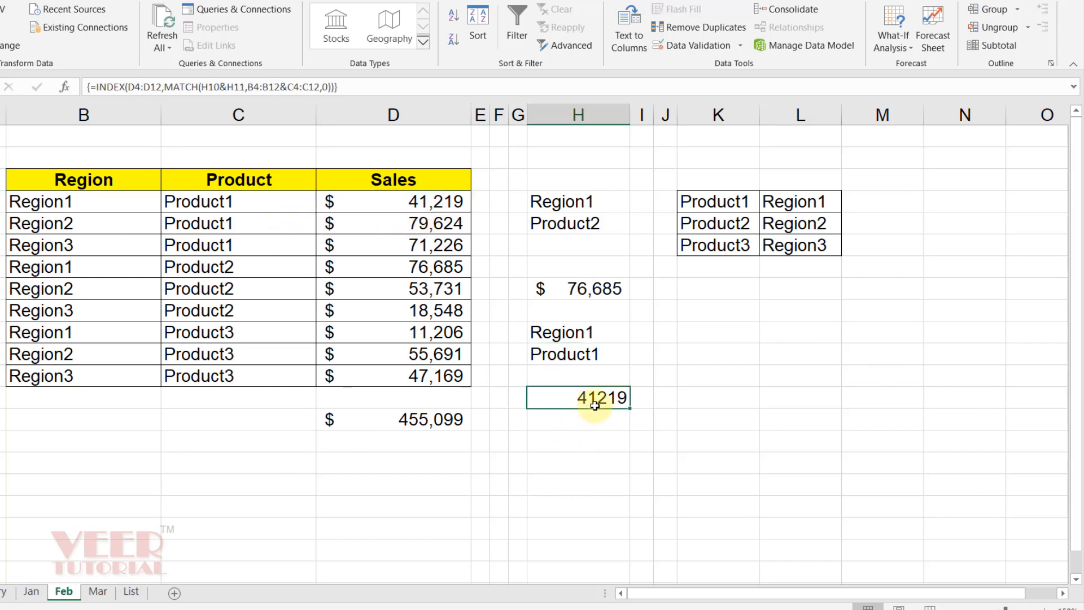
pyautogui.click(1, 1)
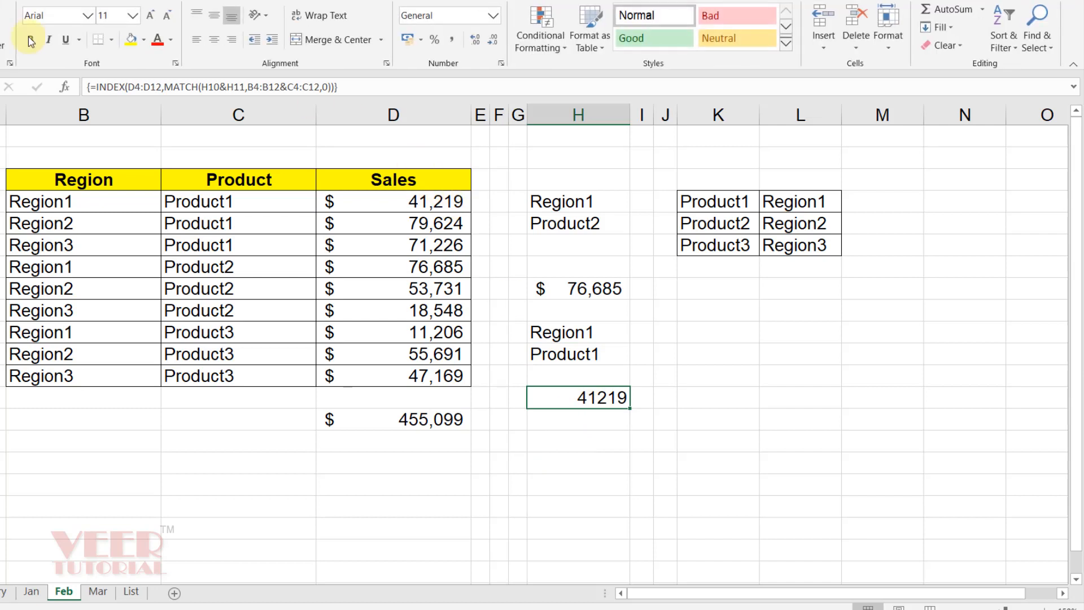
pyautogui.click(578, 289)
pyautogui.click(2, 45)
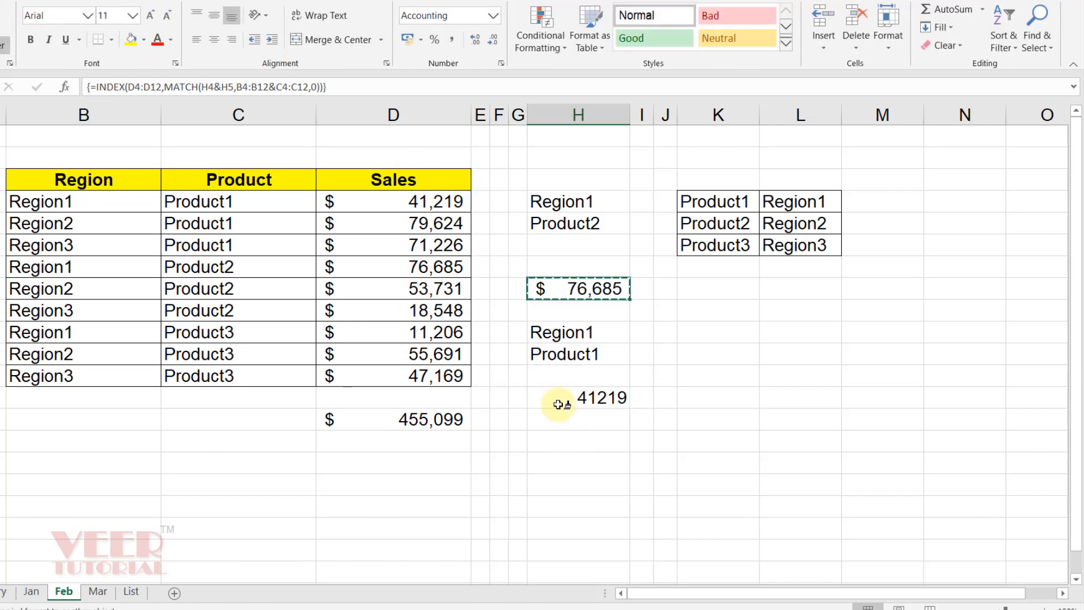
pyautogui.click(558, 403)
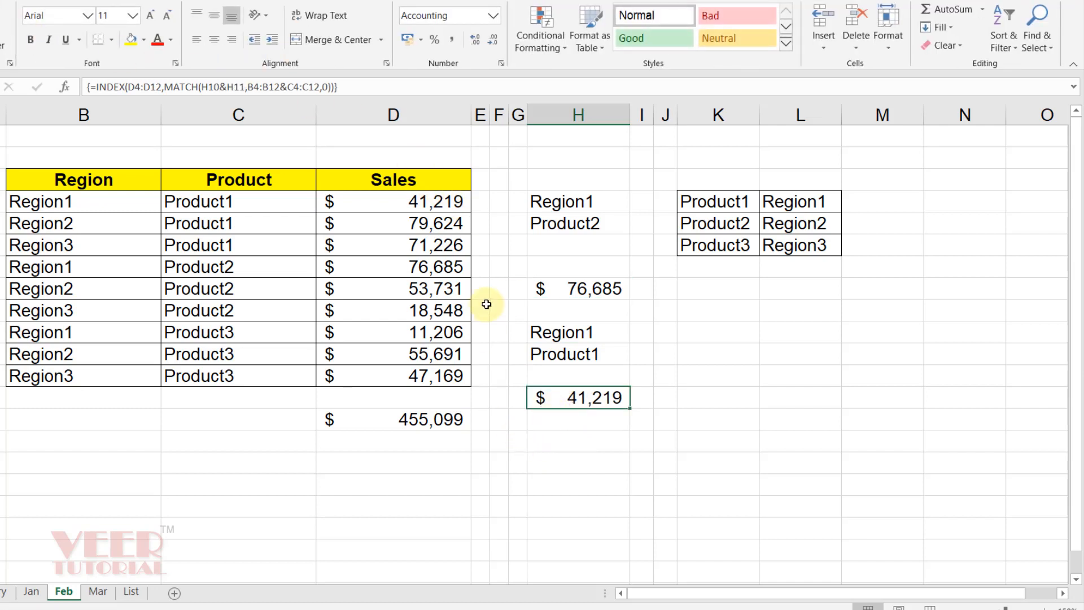
# Choose Region2 from the list in H10 and check the lookup result in H13
pyautogui.click(590, 332)
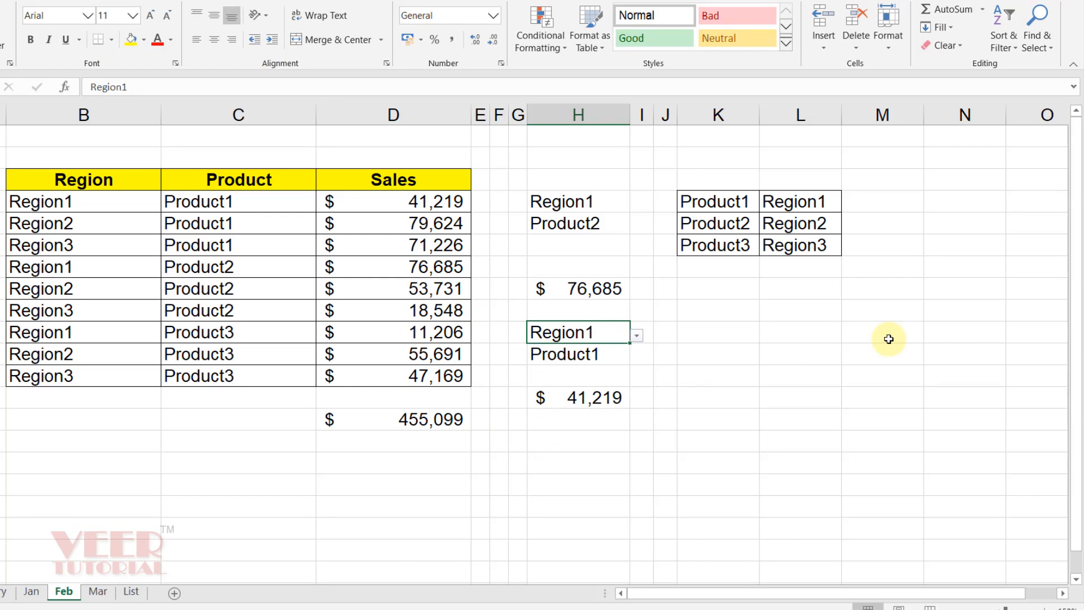
pyautogui.hotkey('alt', 'Down')
pyautogui.press('Down')
pyautogui.press('Return')
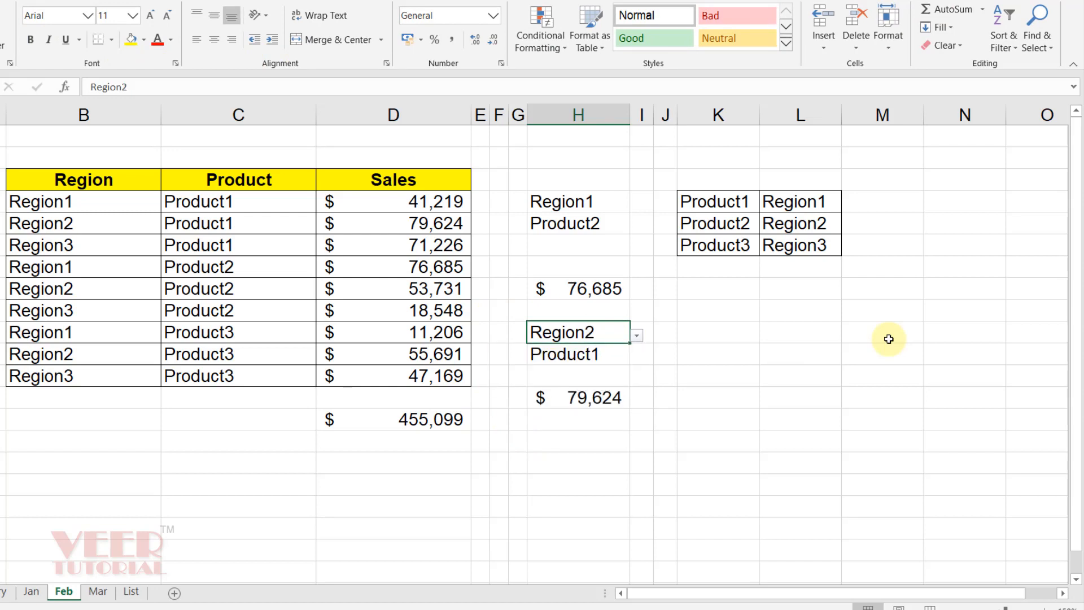
pyautogui.press('Down')
pyautogui.press('Down')
pyautogui.press('Down')
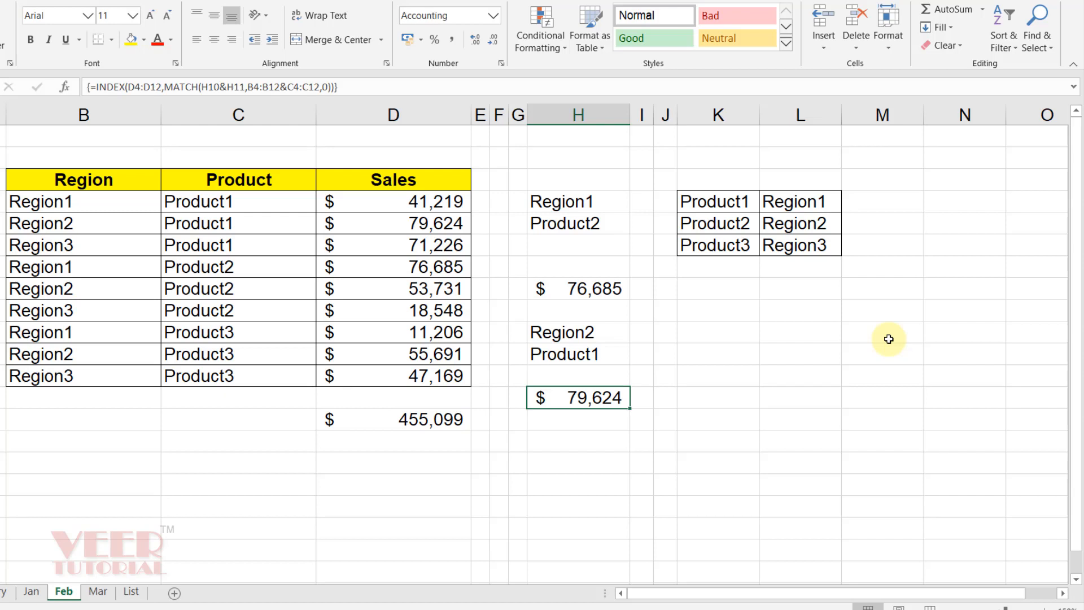